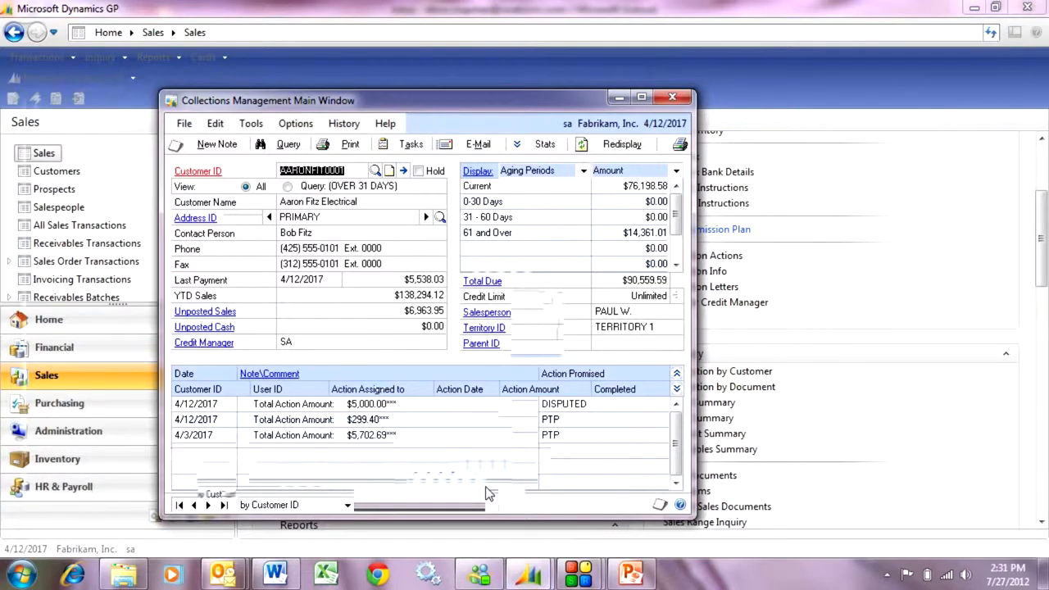
- Examine the disputed $5,000.00 collections note and the transaction details of its selected invoice SLS11016
double_click(301, 410)
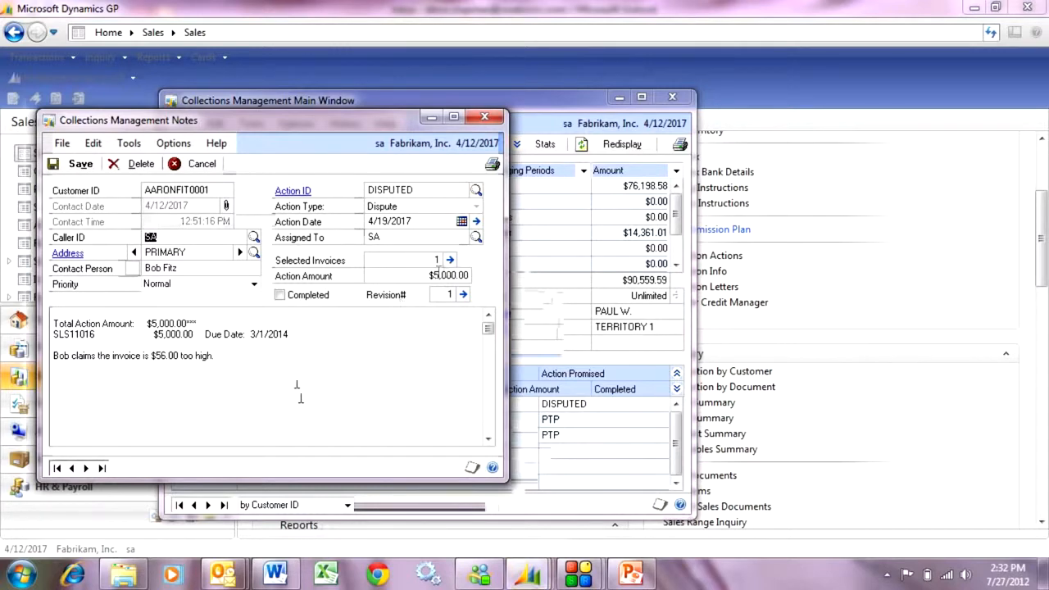
left_click(450, 260)
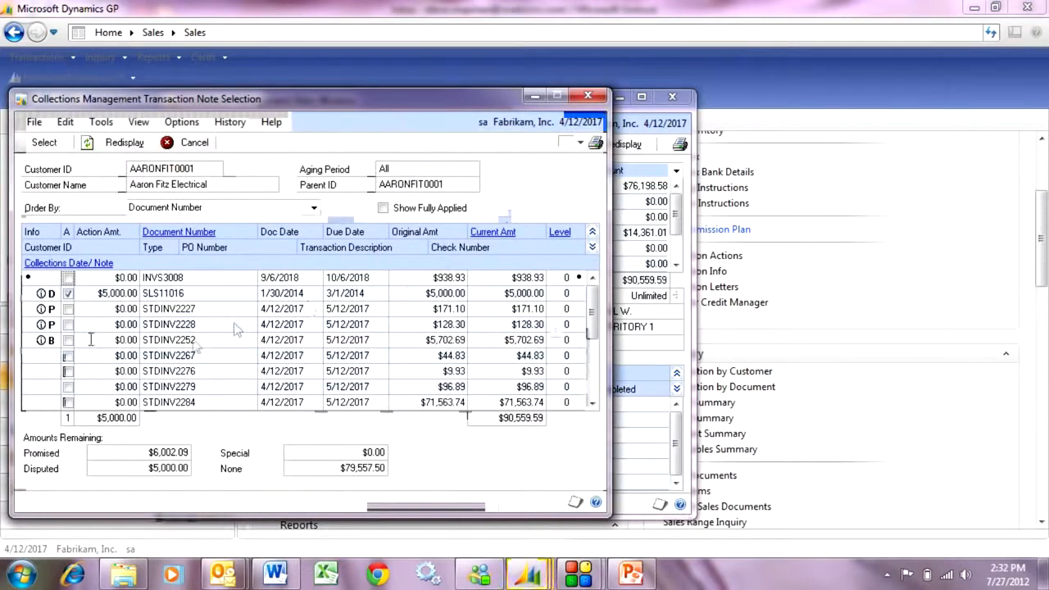
left_click(283, 297)
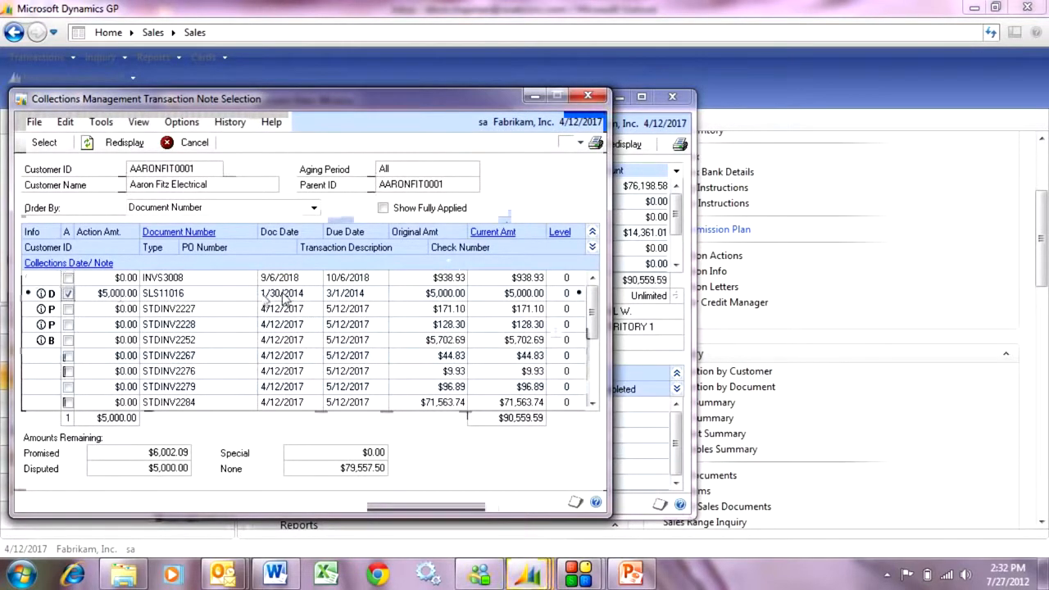
left_click(182, 233)
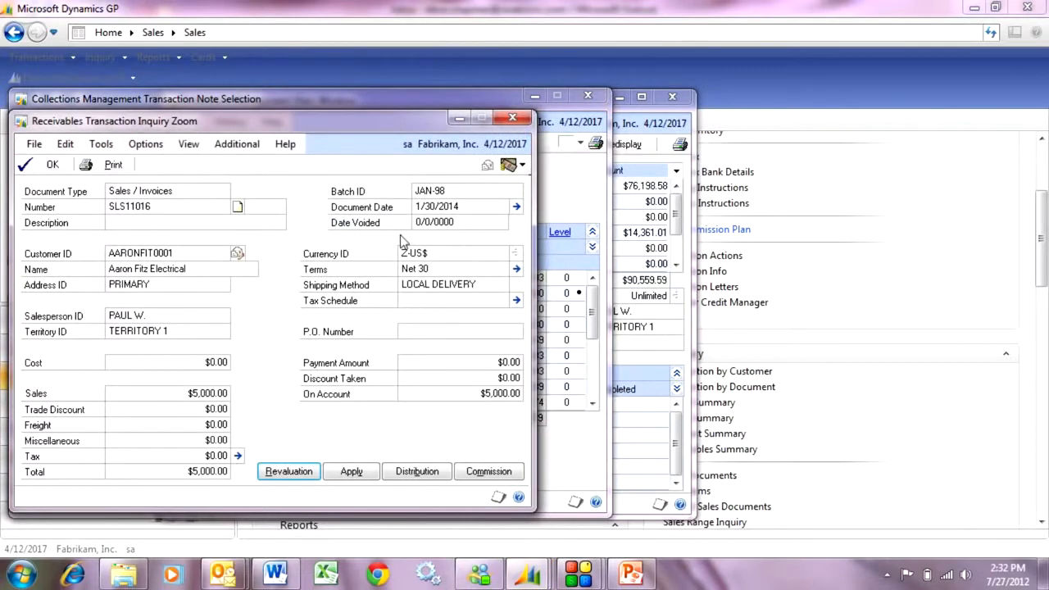
left_click(513, 121)
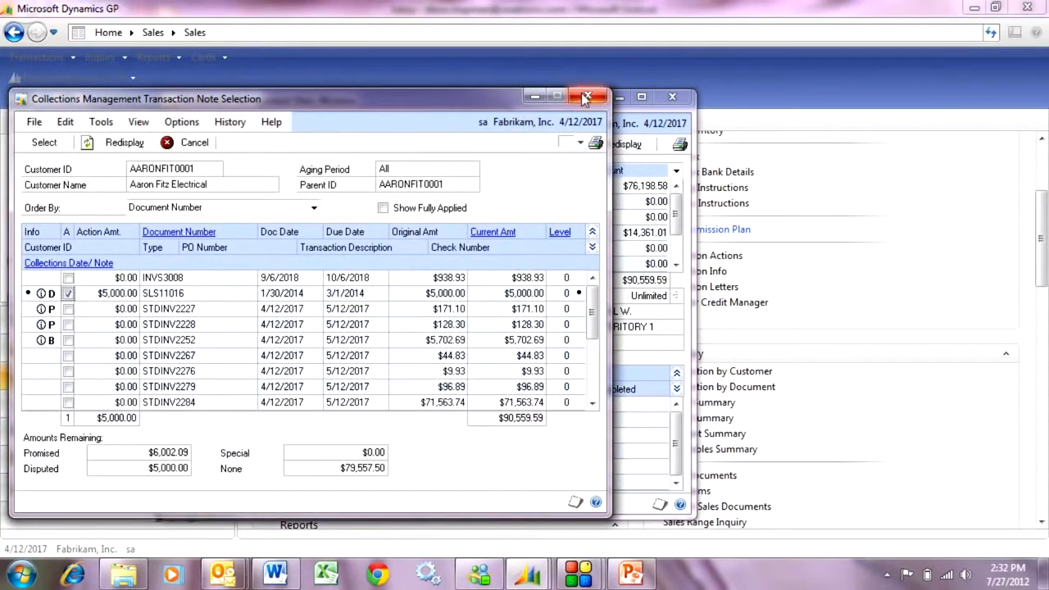
left_click(585, 97)
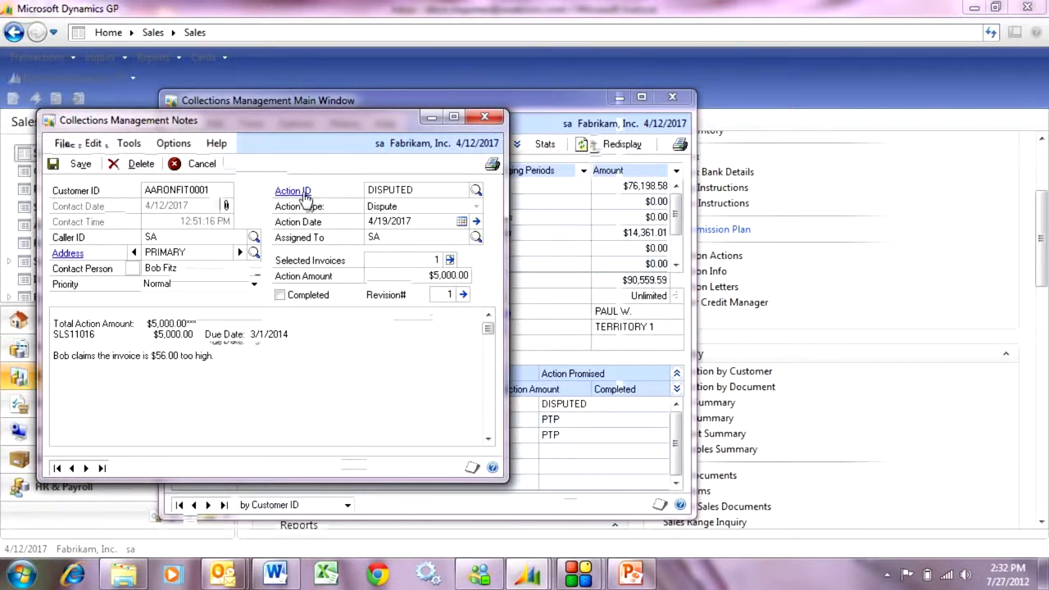
left_click(484, 116)
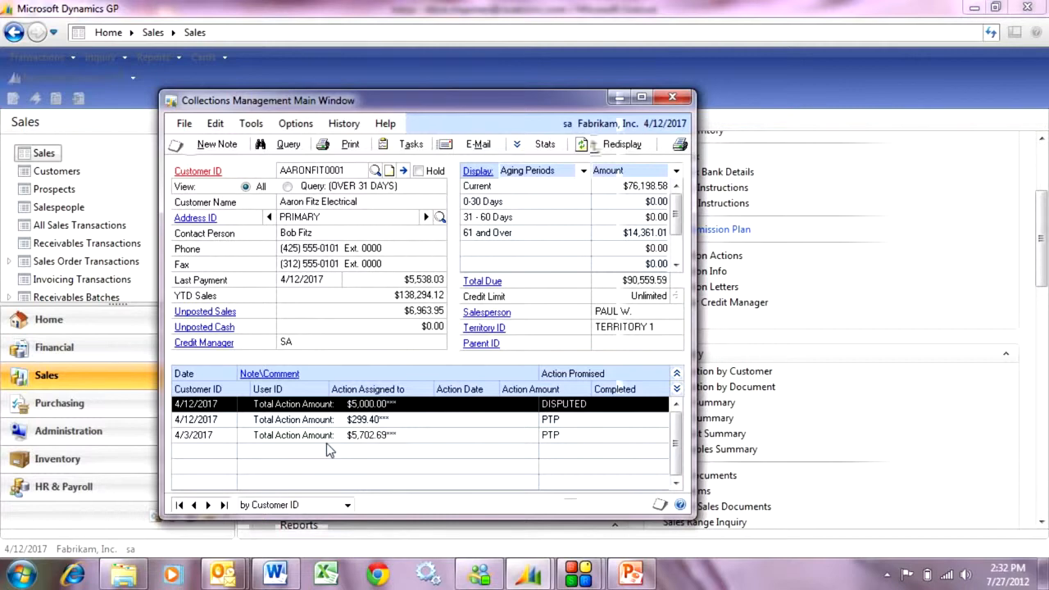
- Start a new collections note for Aaron Fitz Electrical with the PTP action and check that action's setup
left_click(218, 144)
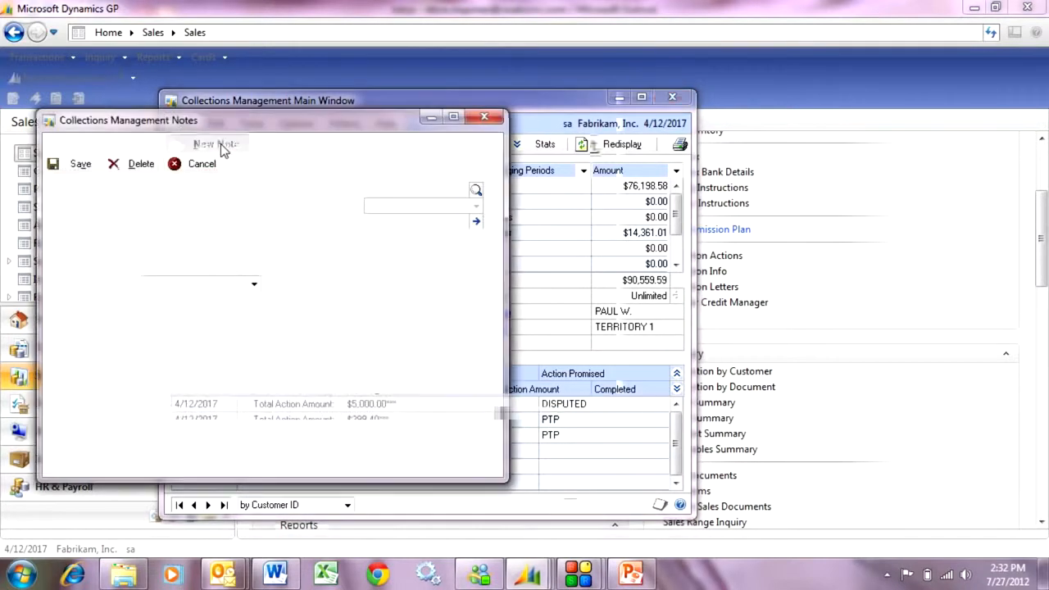
left_click(475, 190)
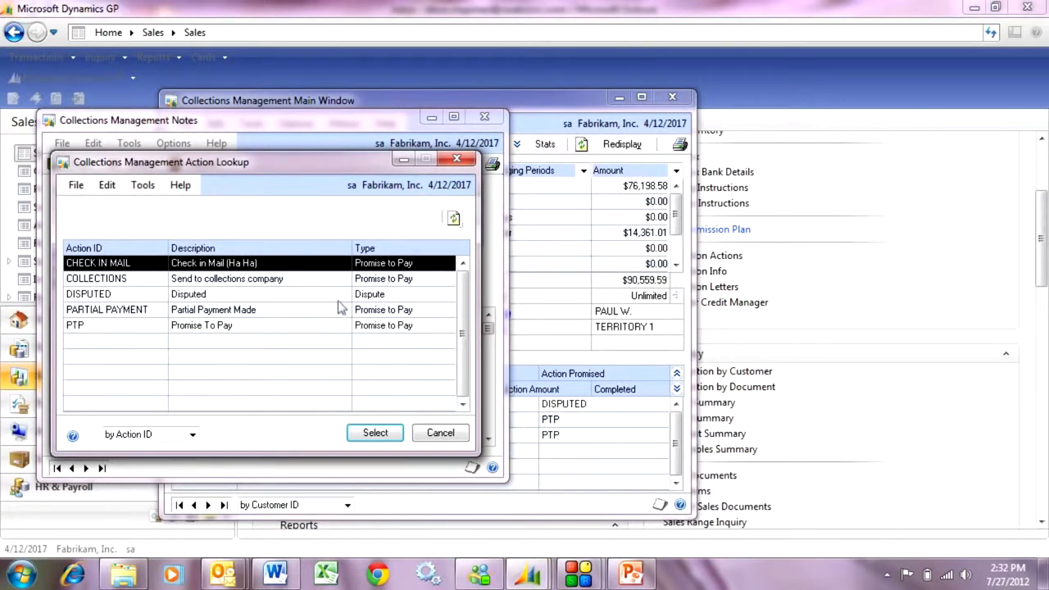
double_click(304, 327)
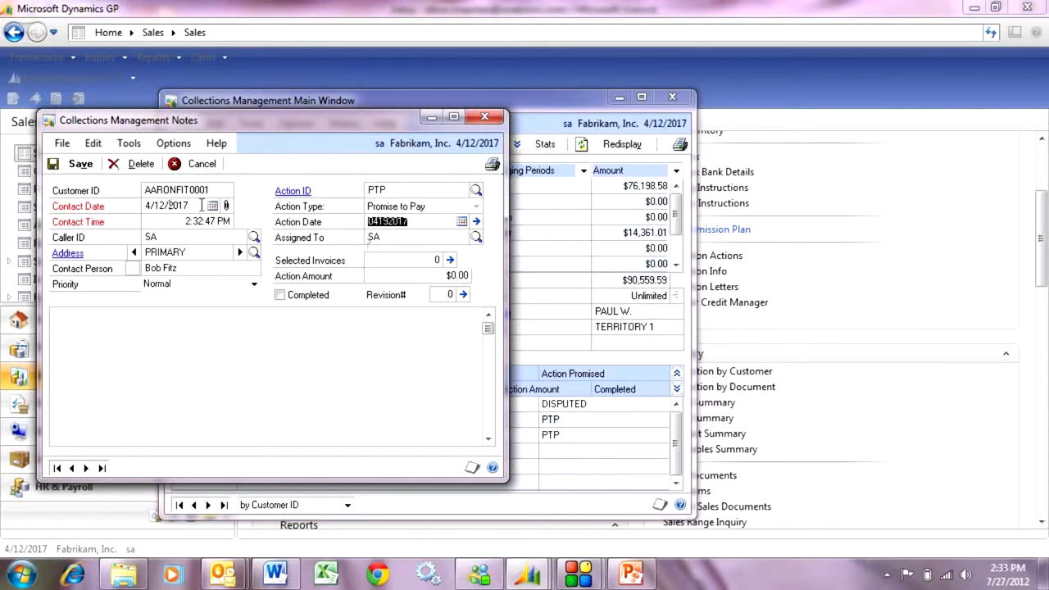
left_click(299, 193)
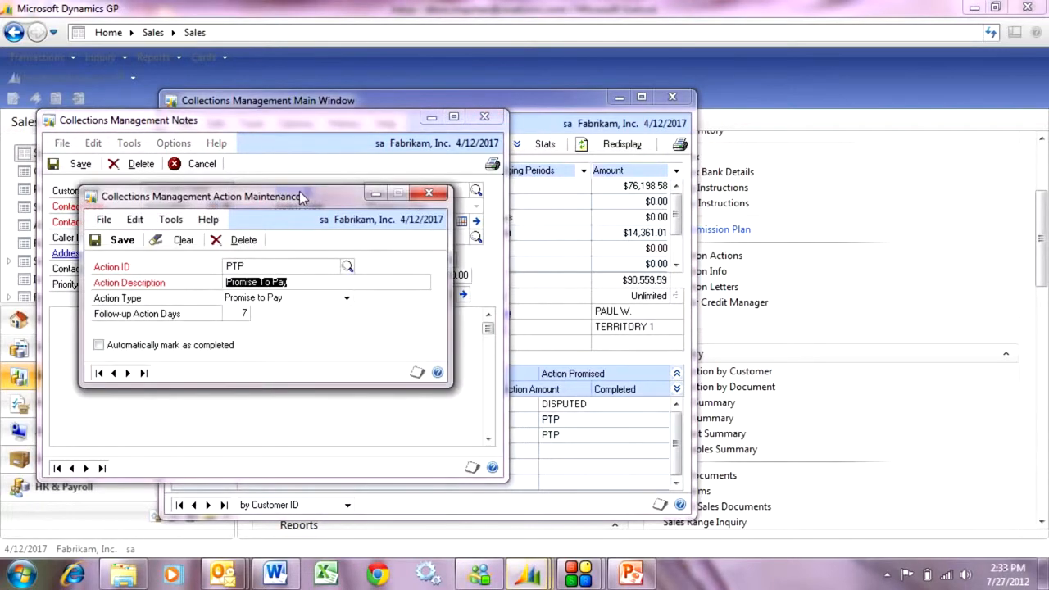
left_click(427, 193)
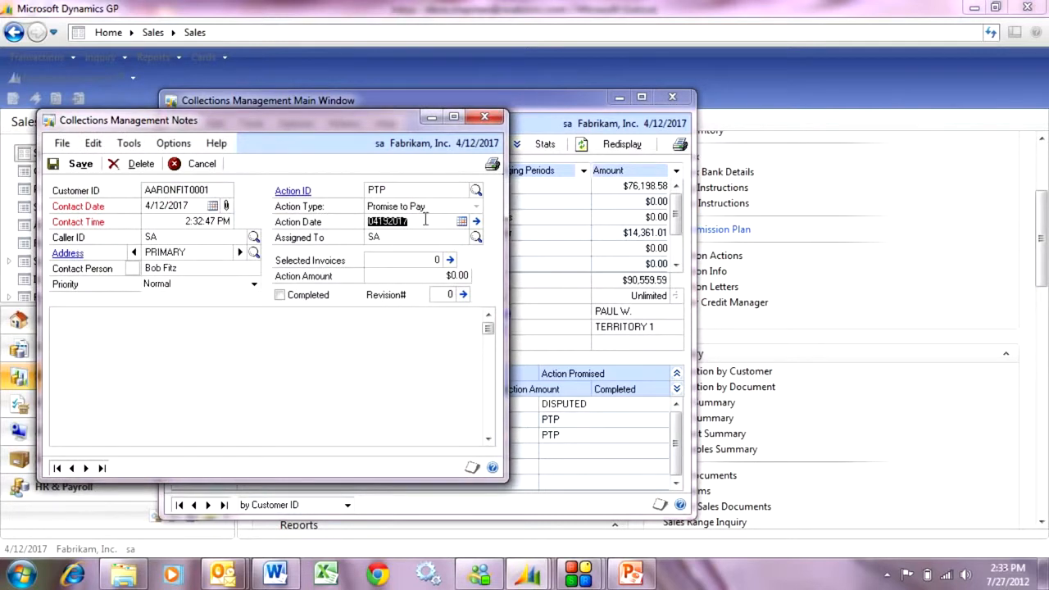
- Attach invoices STDINV2267 and STDINV2276 to the new promise-to-pay note
left_click(450, 259)
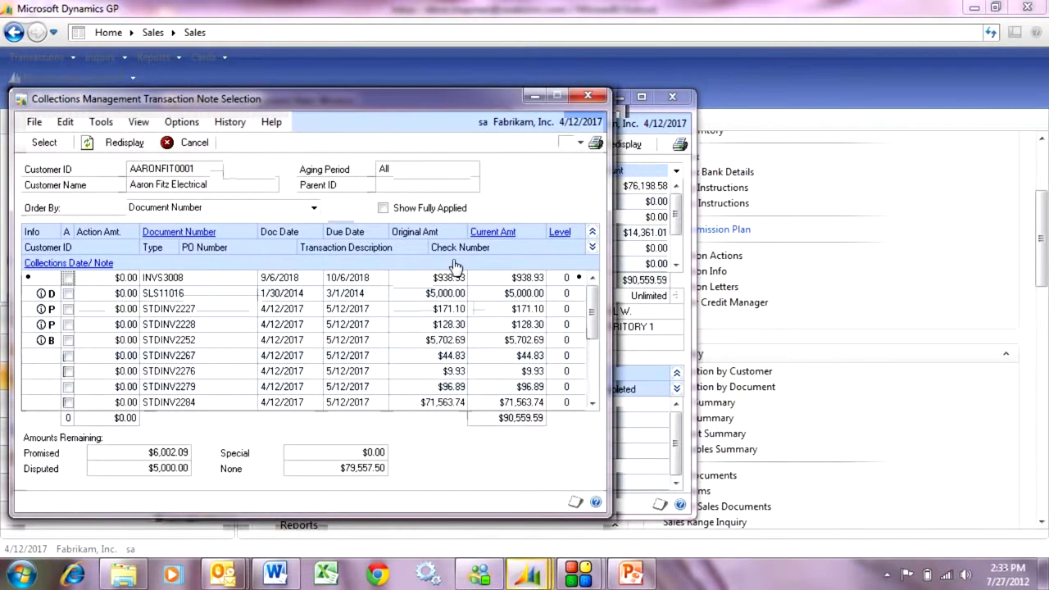
left_click(68, 354)
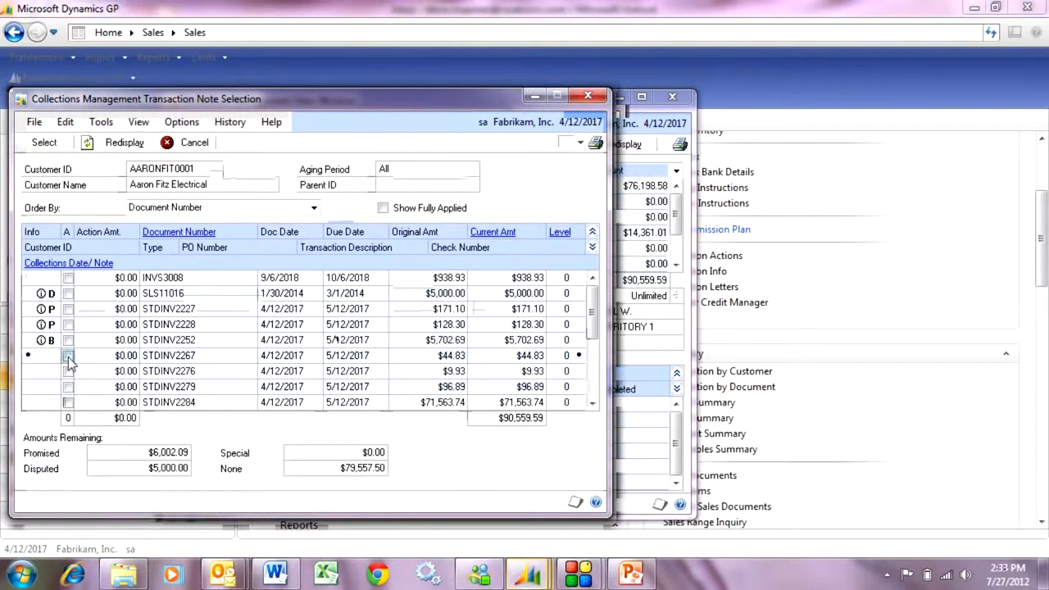
left_click(68, 370)
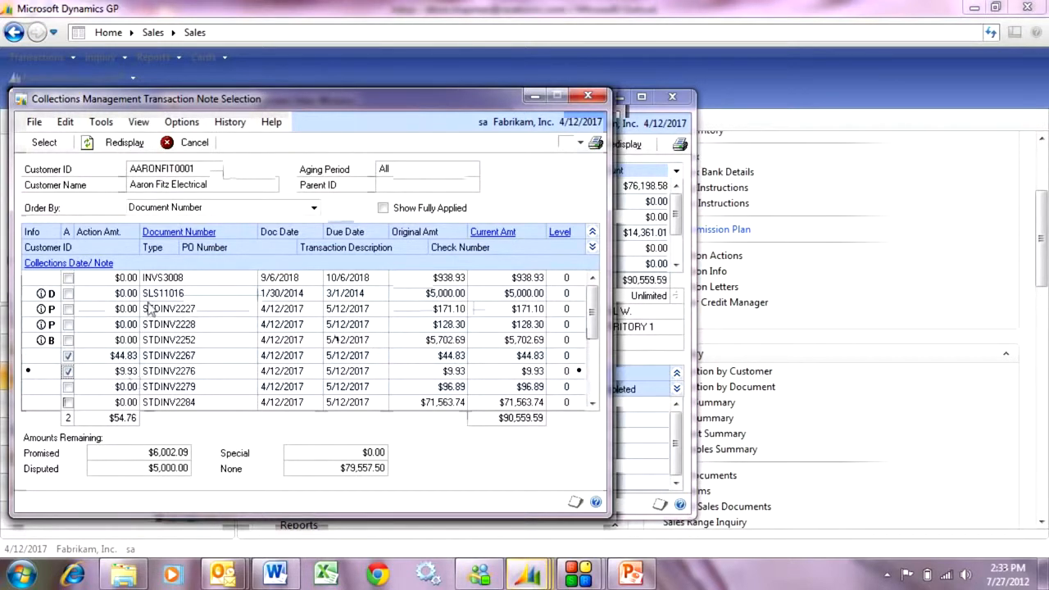
left_click(44, 142)
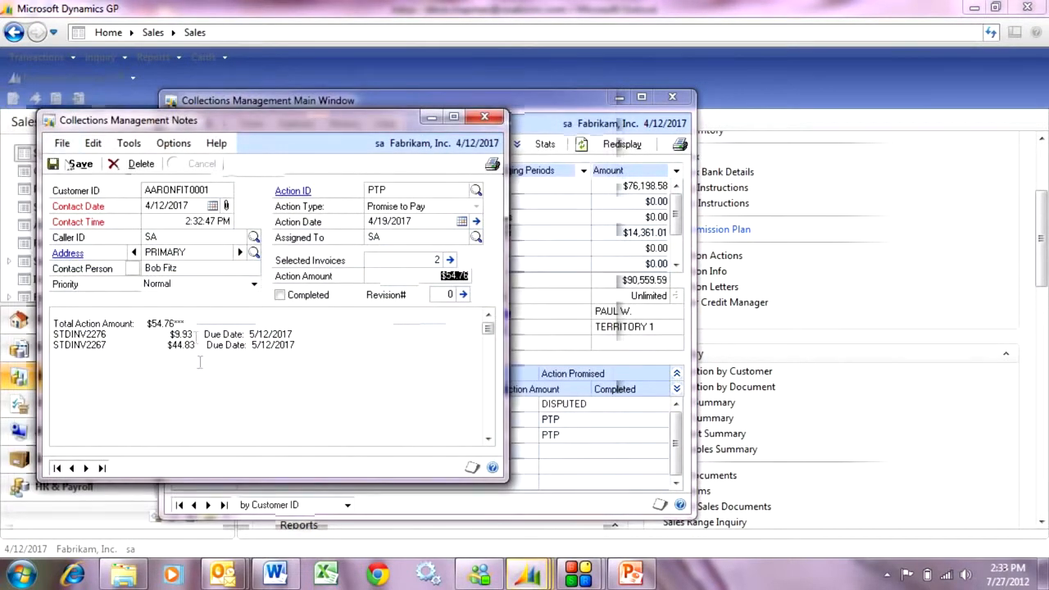
- Add a comment below the invoice lines that the contact said he'd pay this week, and save the note
left_click(313, 350)
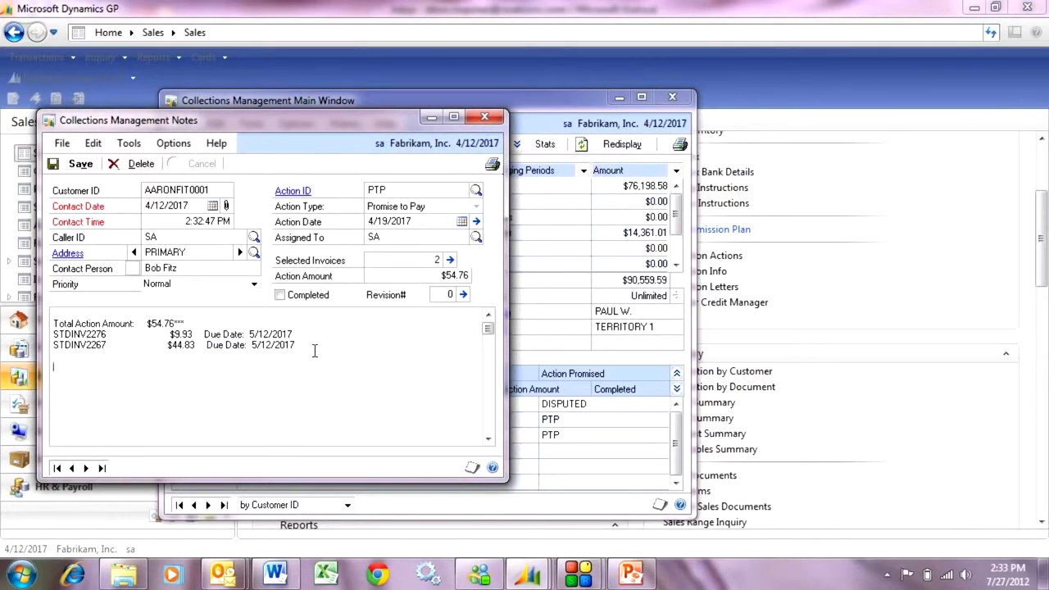
type("Bob said he'd pay this week.")
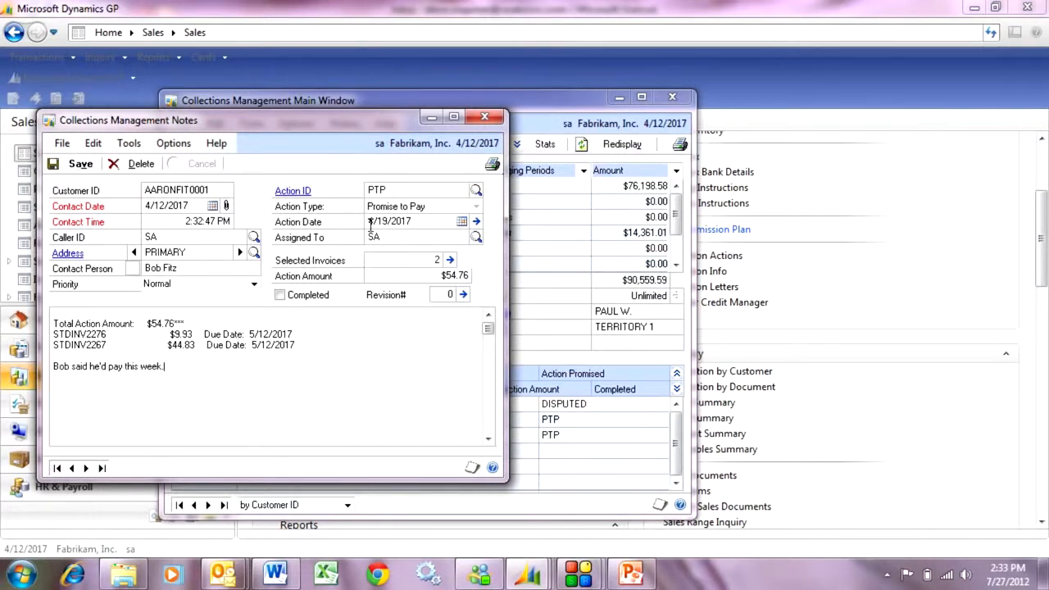
left_click(78, 165)
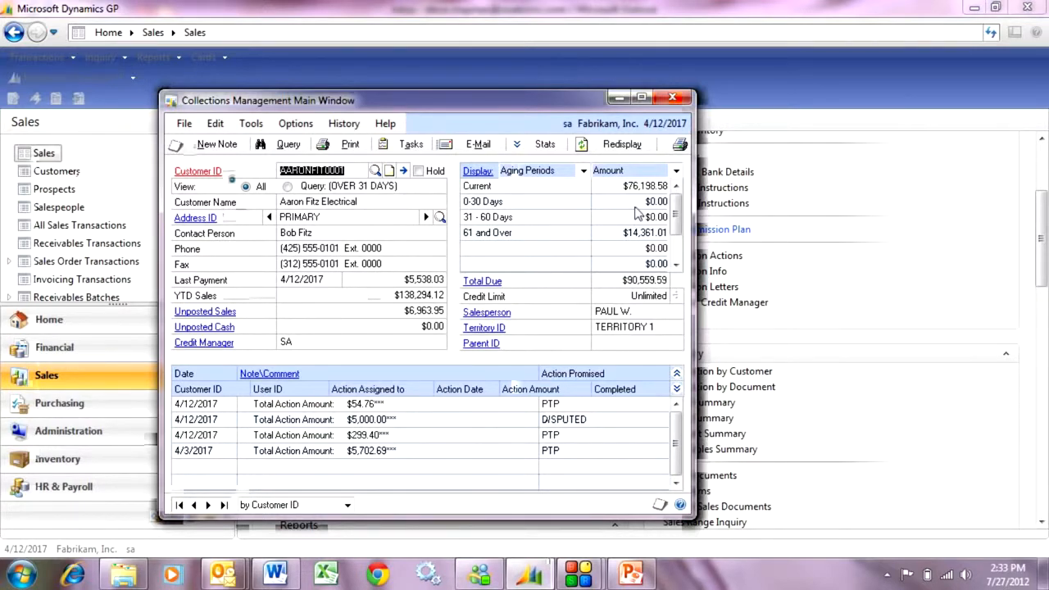
- Review the customer's payment summary statistics and display the transactions in the Current aging period
left_click(542, 144)
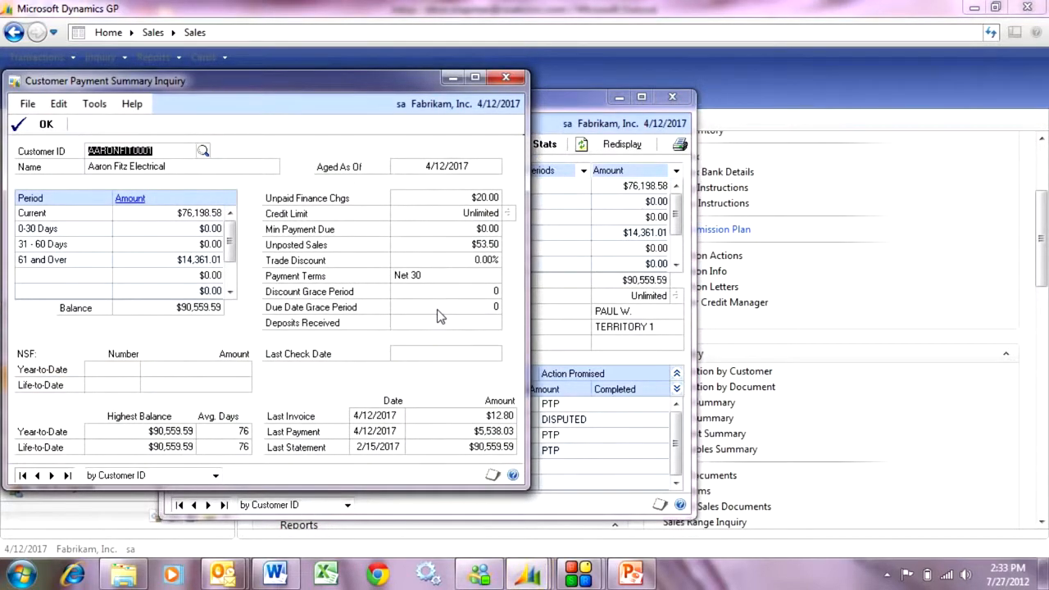
left_click(505, 77)
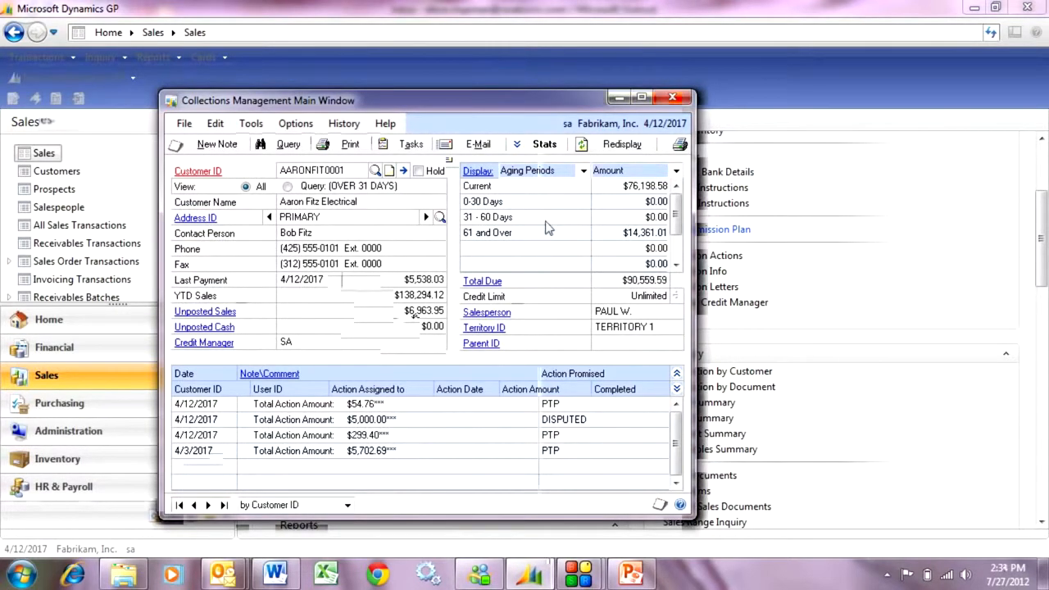
left_click(488, 188)
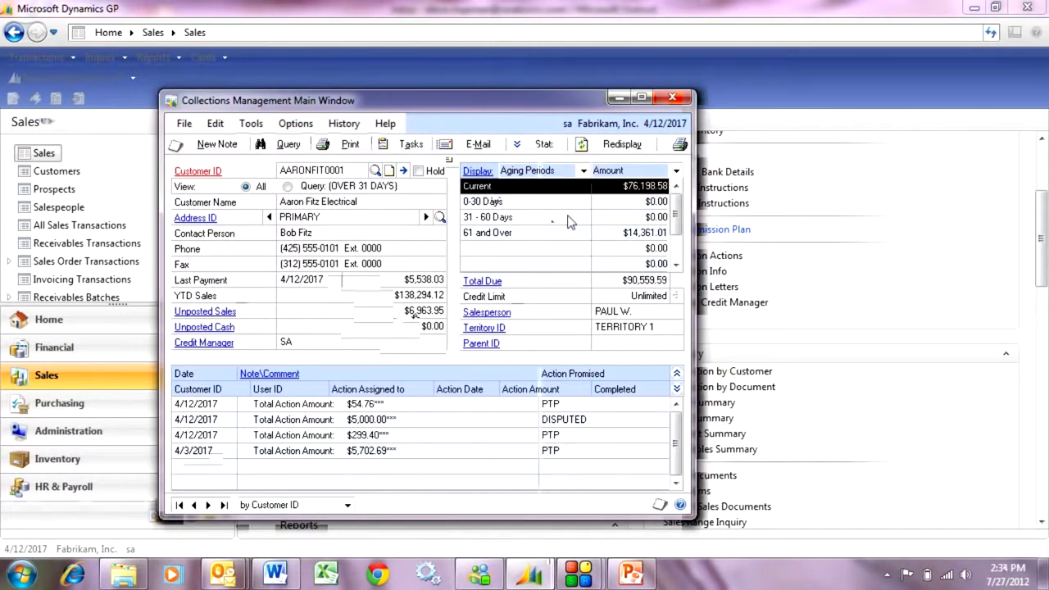
left_click(479, 172)
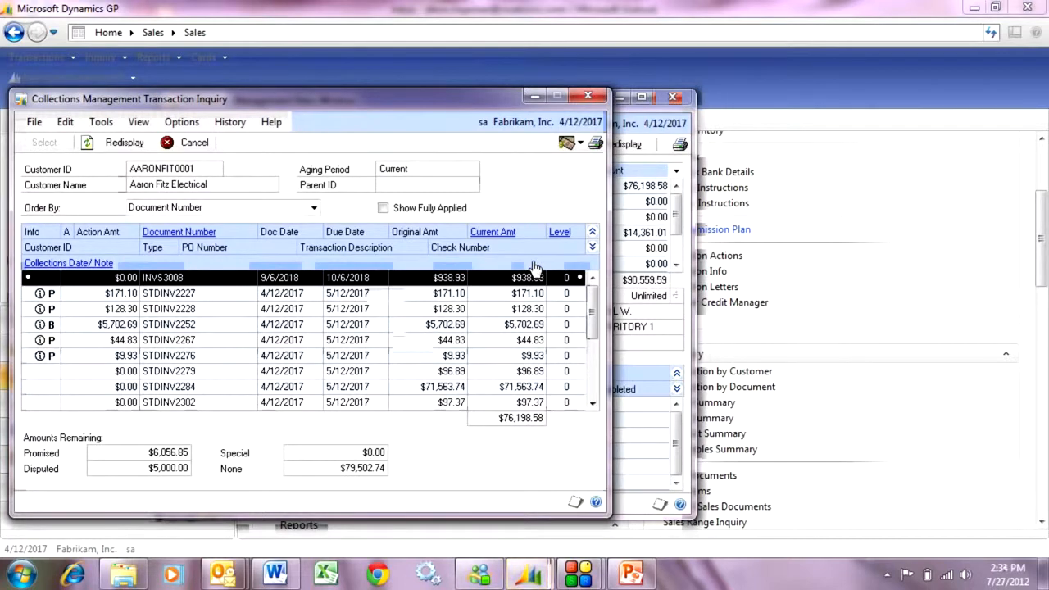
- Open the details of invoice STDINV2279 and e-mail the document to the customer
left_click(193, 374)
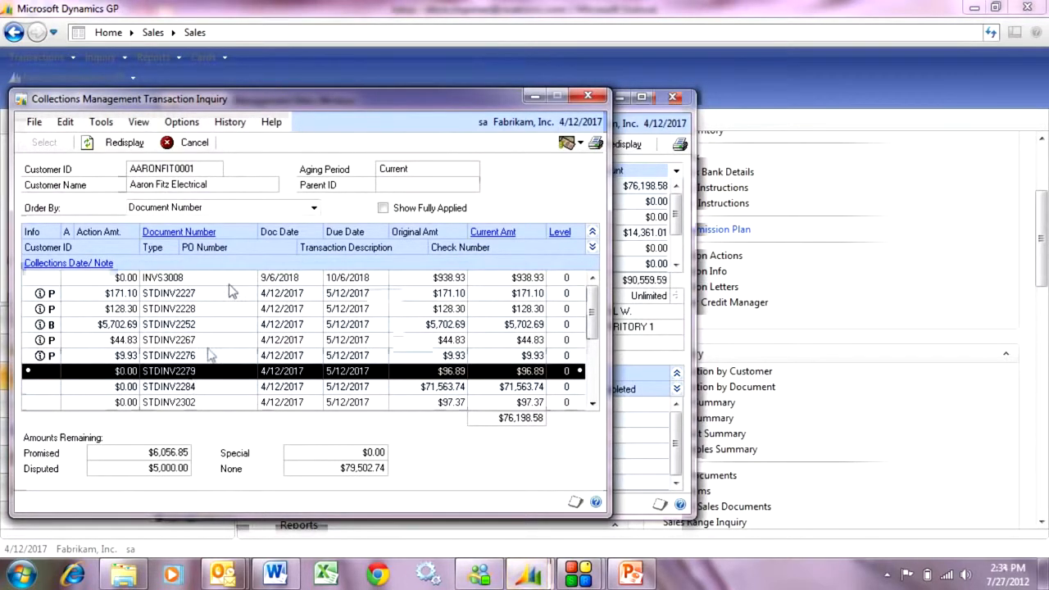
left_click(212, 233)
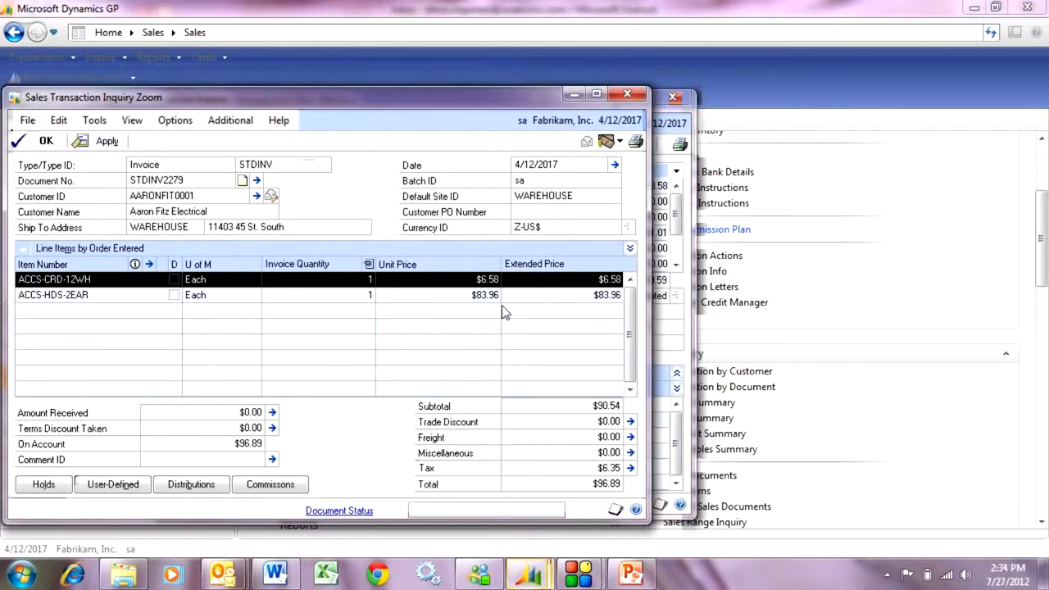
left_click(586, 141)
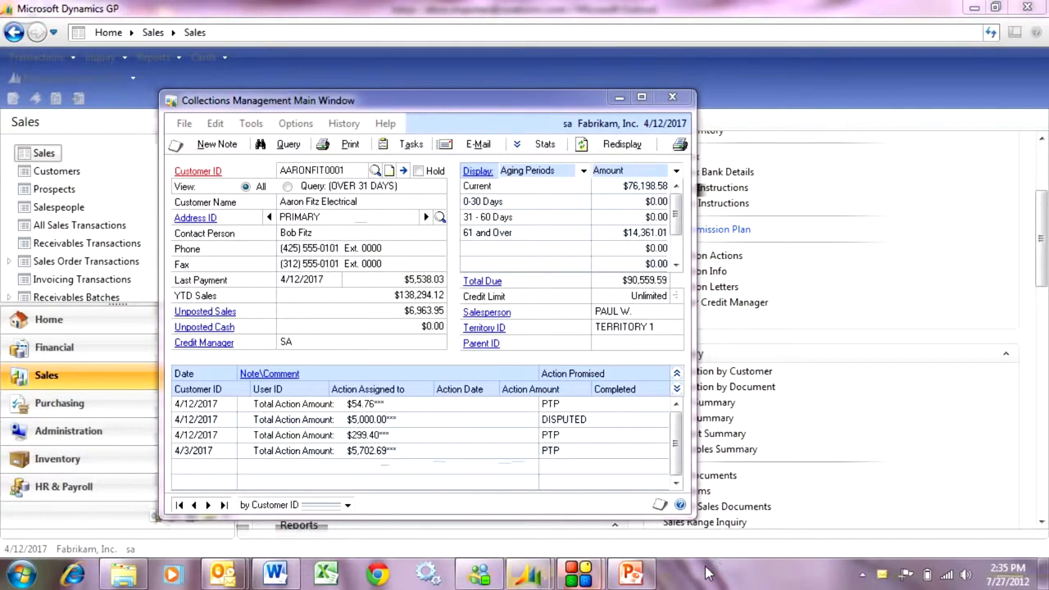
- Switch to Outlook and view the STDINV2279 PDF attached to the newly received "Thank you for your business" message
mouse_move(206, 558)
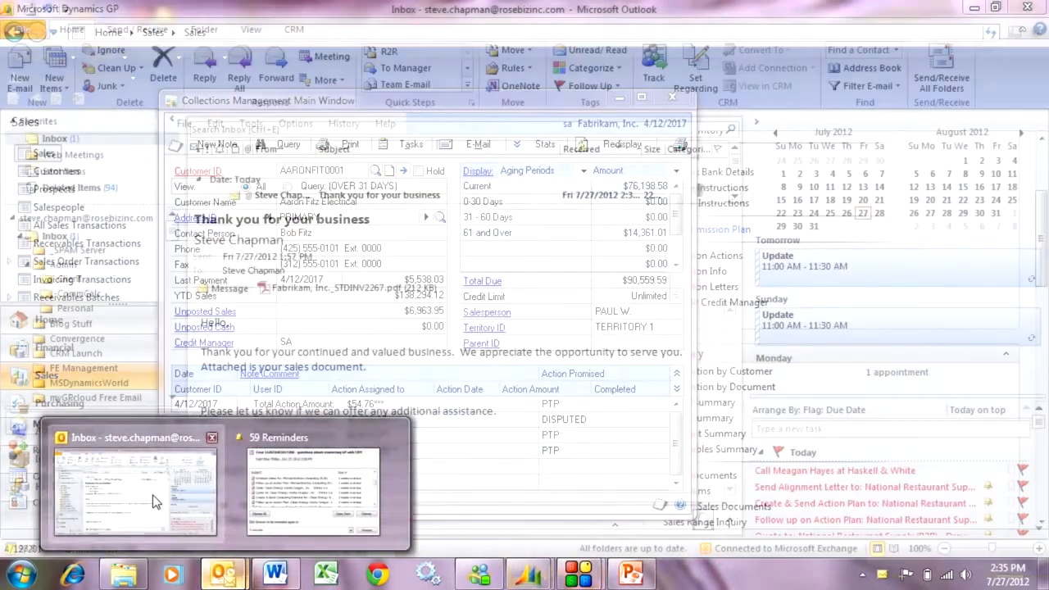
left_click(150, 496)
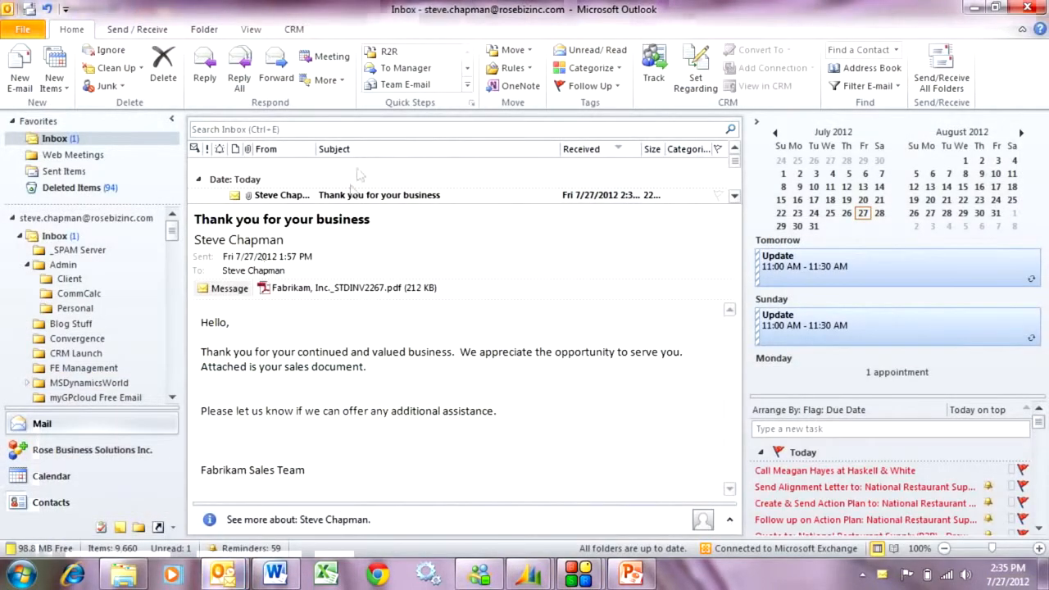
double_click(346, 196)
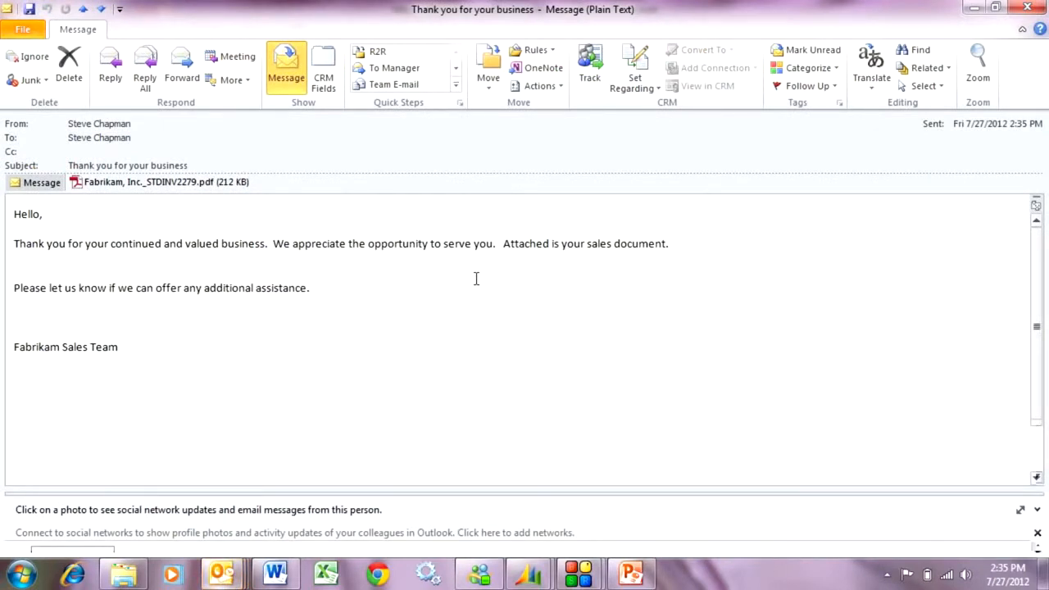
double_click(146, 185)
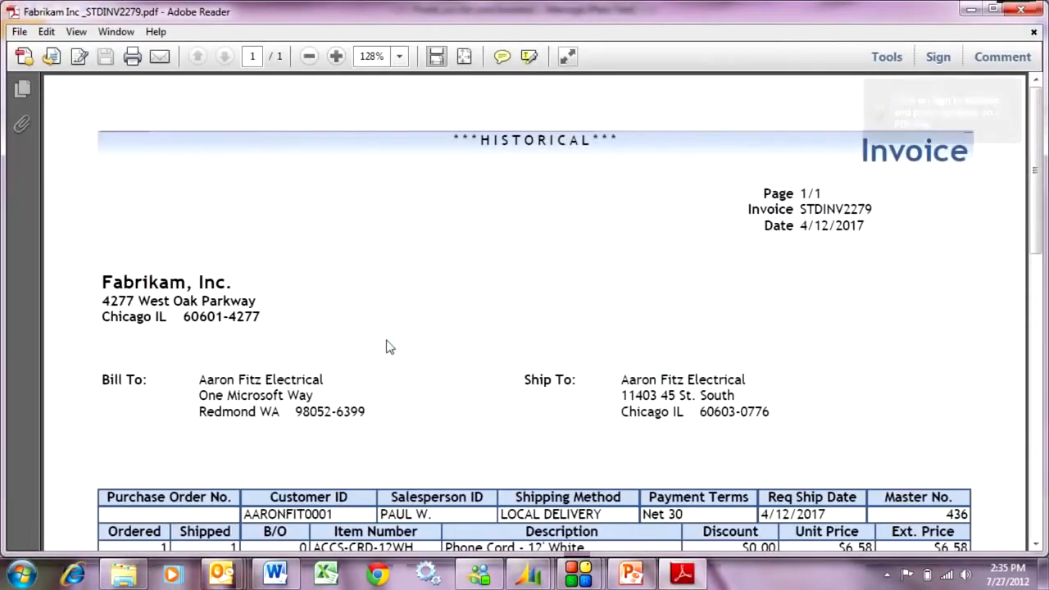
scroll(509, 415, "down", 4)
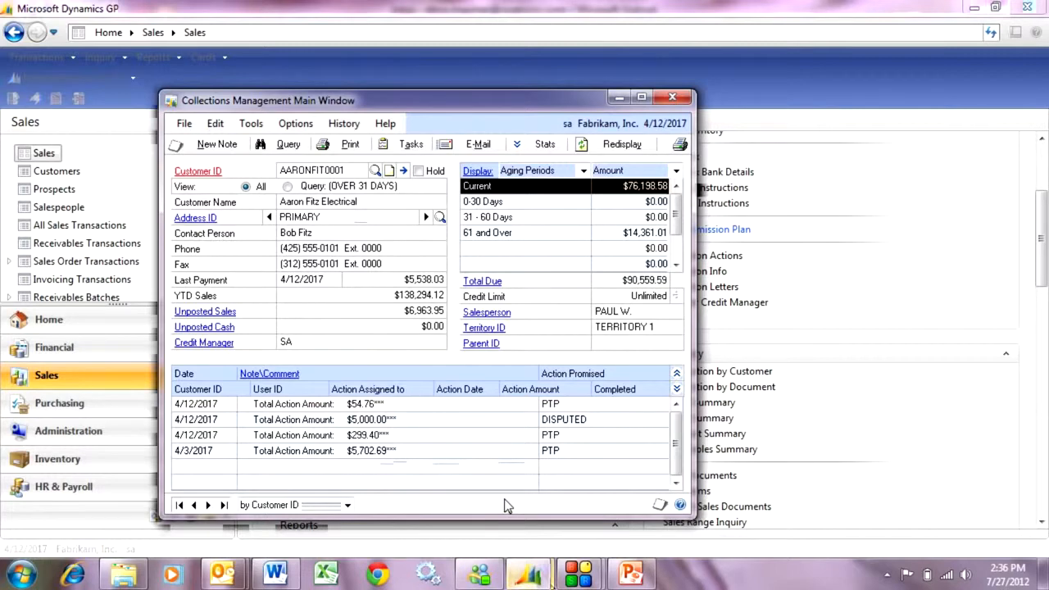
- Look through the customer's unposted sales documents and examine the details of the STDORD order
left_click(205, 313)
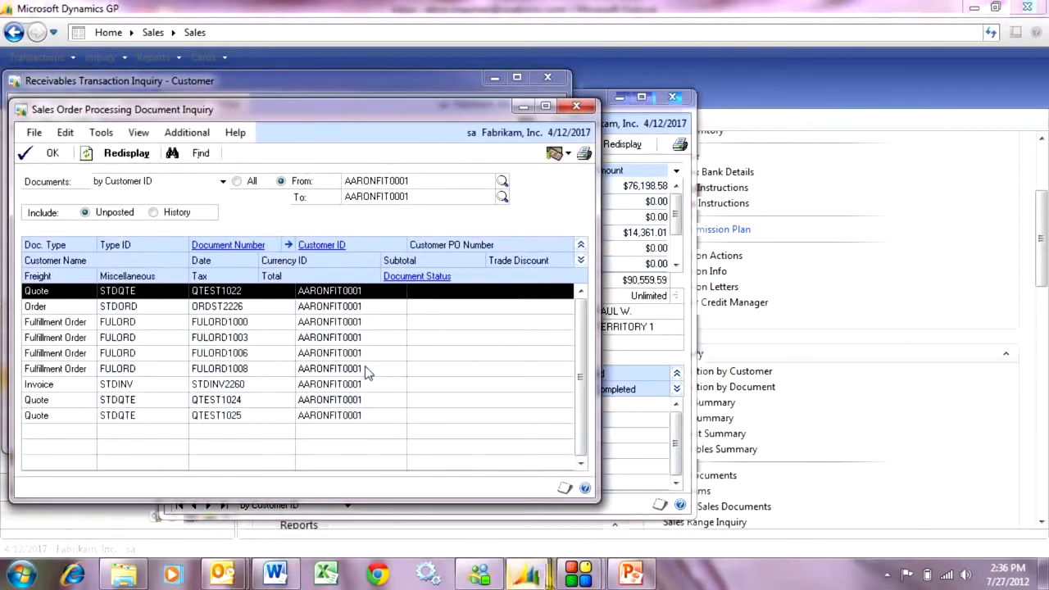
left_click(105, 310)
left_click(206, 245)
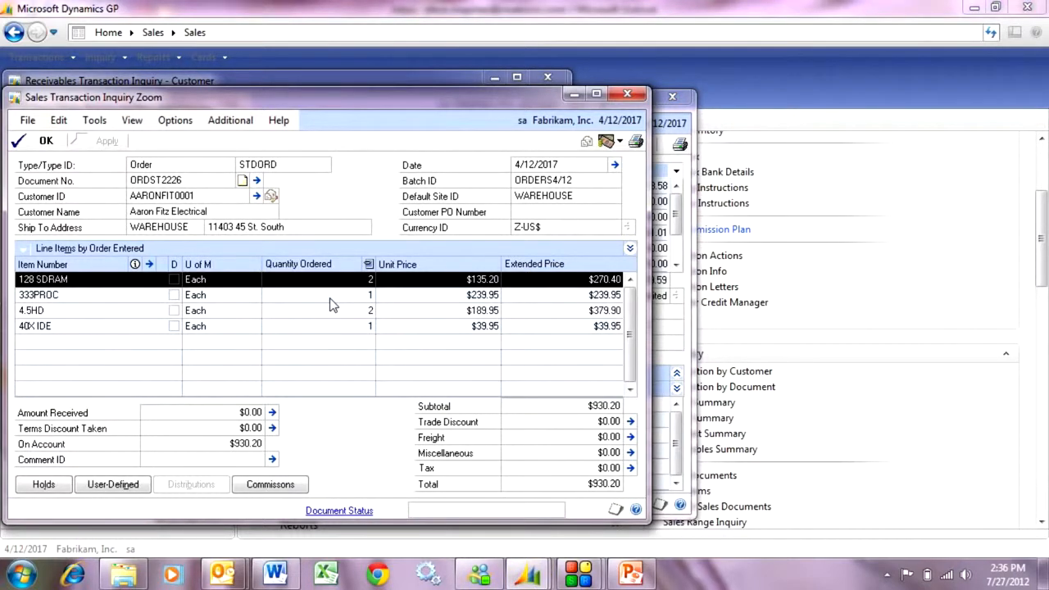
left_click(627, 94)
left_click(548, 77)
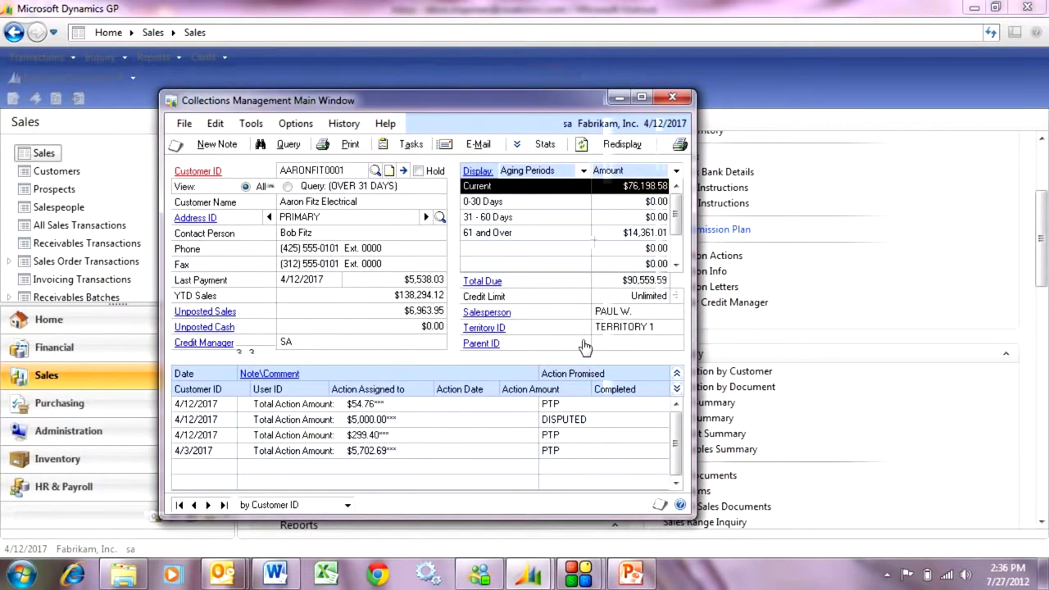
- Open the collections task list and view the note behind the uncompleted PTP action for AARONFIT0001, closing both windows when finished
left_click(404, 146)
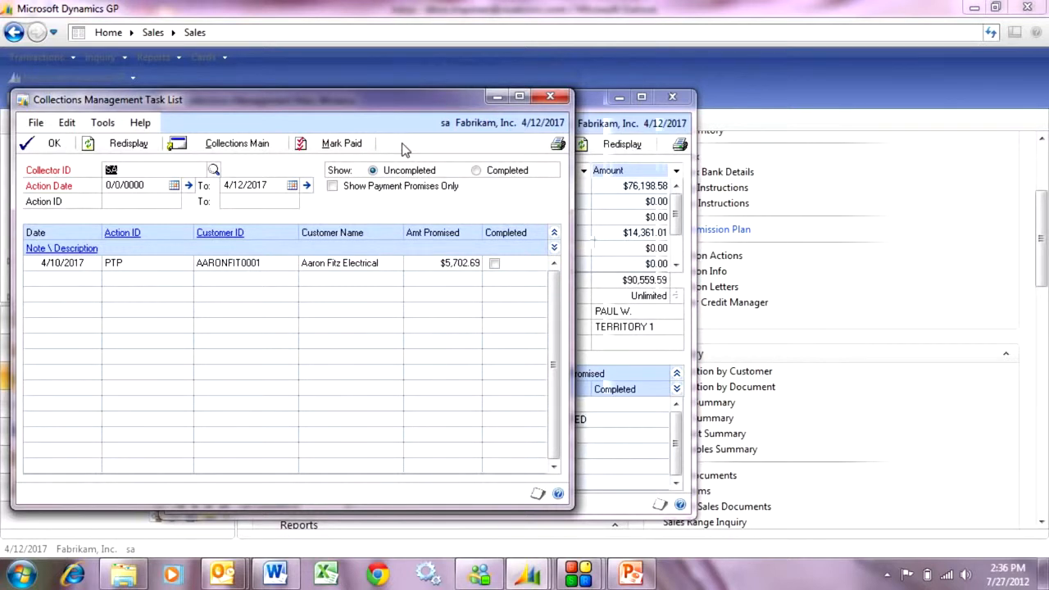
left_click(242, 270)
double_click(70, 261)
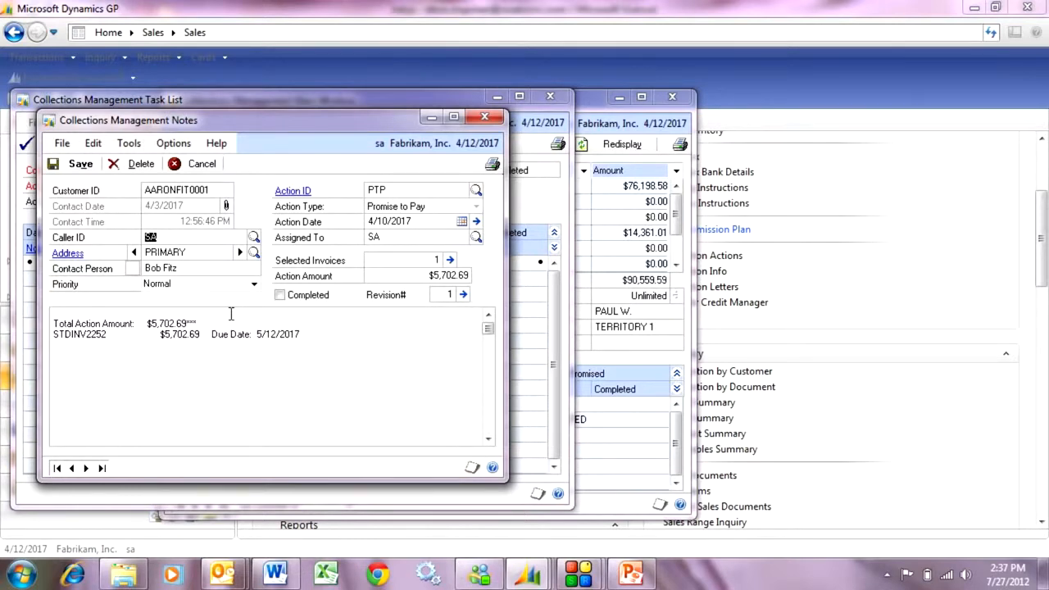
left_click(485, 116)
left_click(550, 98)
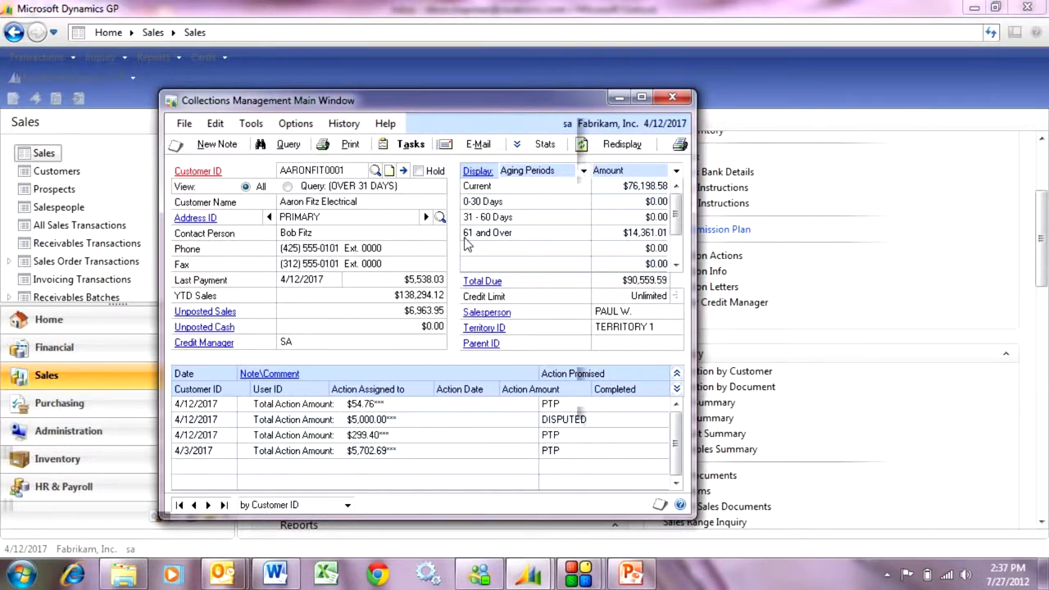
- Load the PTP (Promises To Pay) collections query and run it, replacing the existing query data, and close the returned customer view
left_click(286, 144)
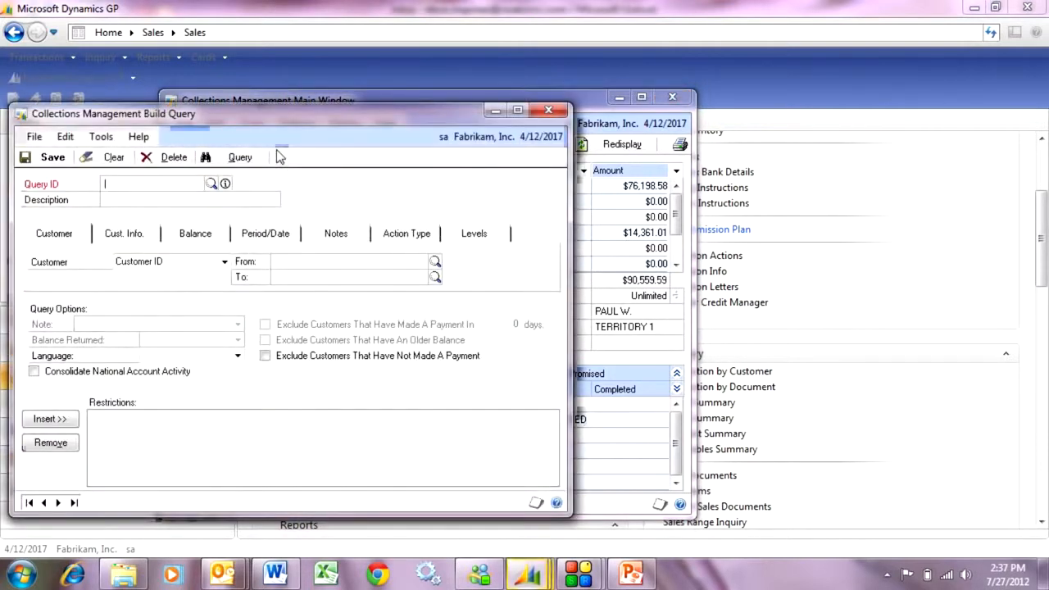
left_click(212, 183)
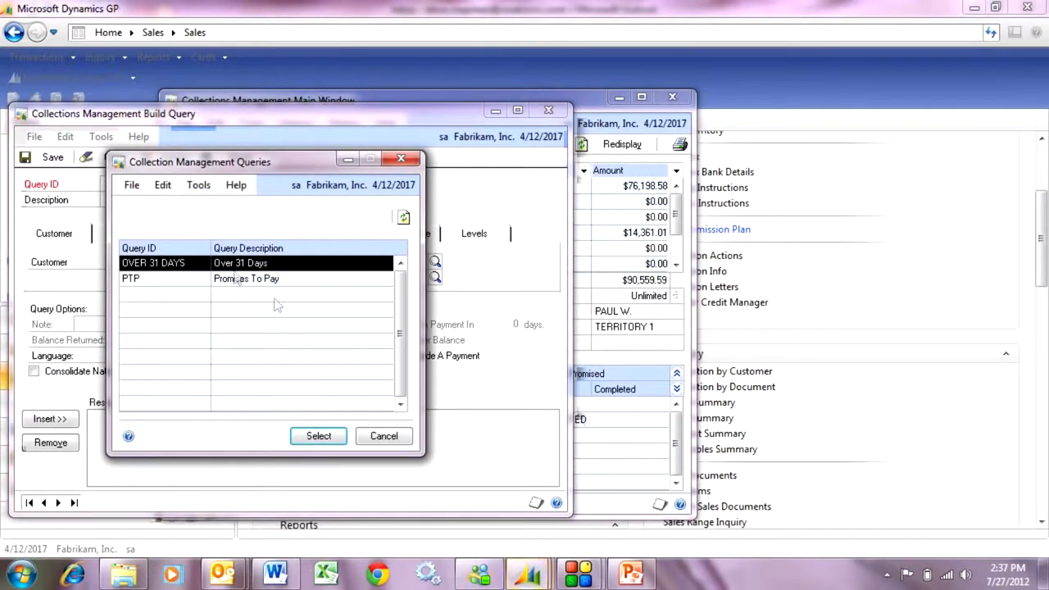
double_click(164, 279)
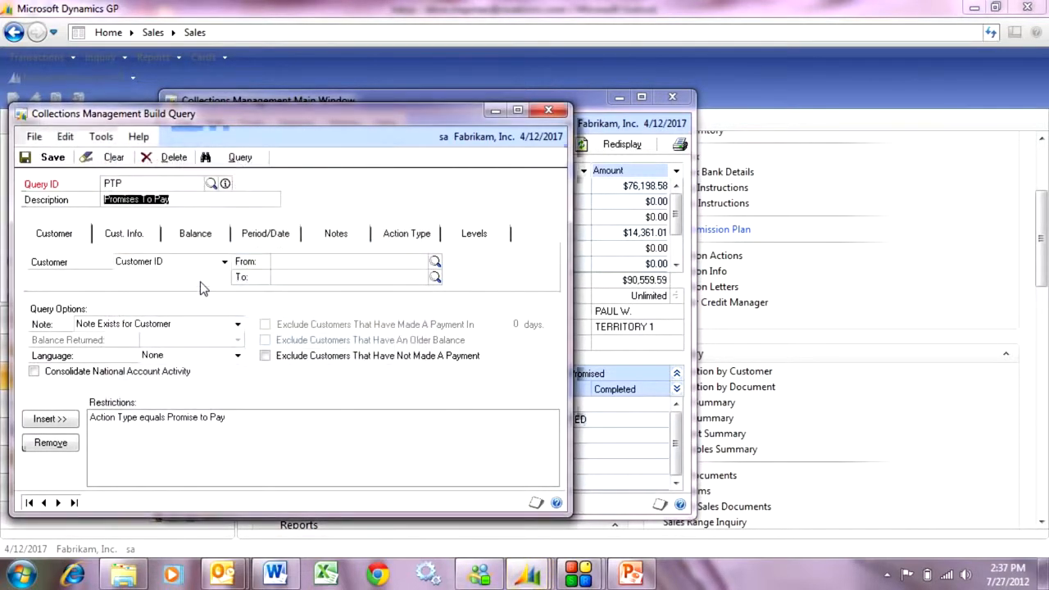
left_click(237, 157)
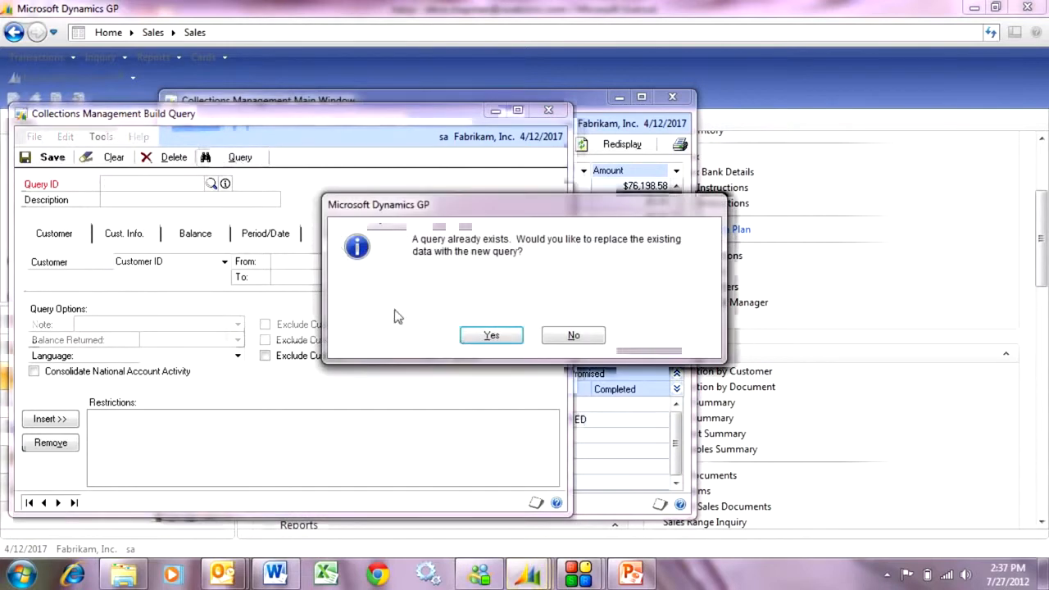
left_click(491, 335)
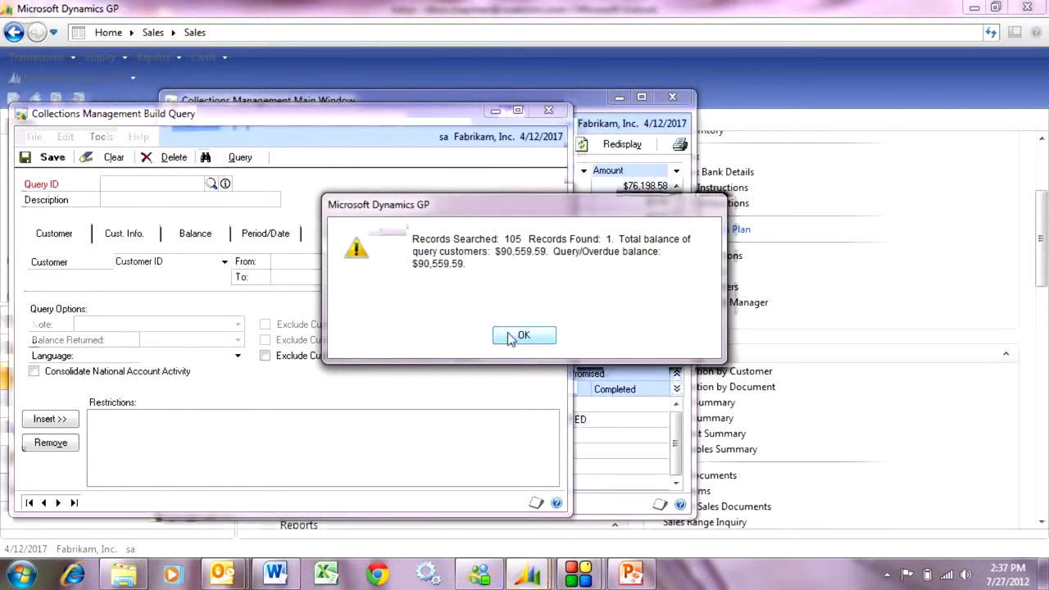
left_click(521, 336)
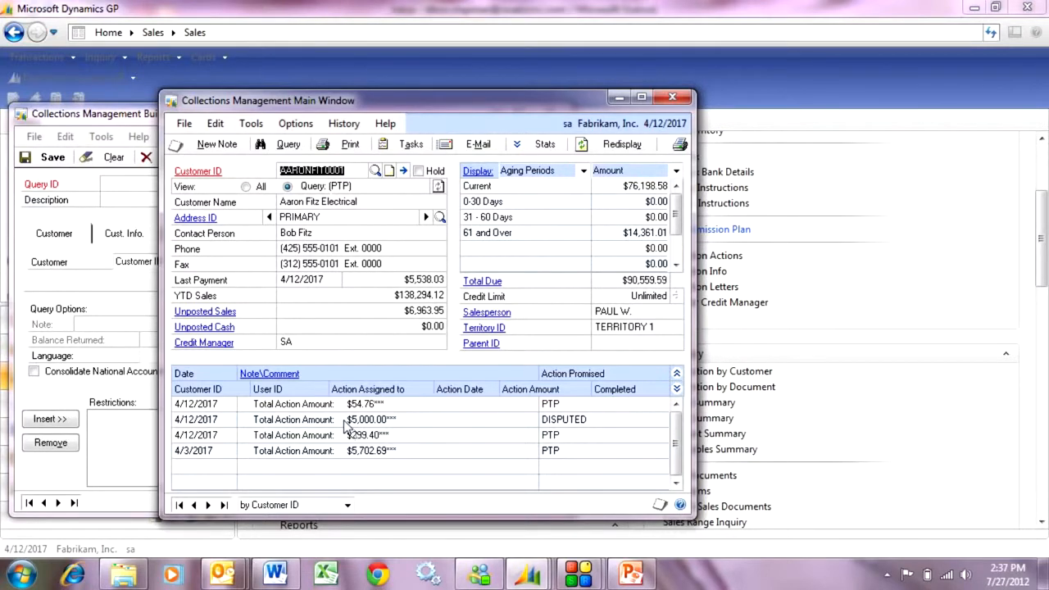
left_click(672, 97)
- Run the OVER 31 DAYS query, replacing the existing query data, and browse the returned customers as far as Associated Insurance Company
left_click(212, 184)
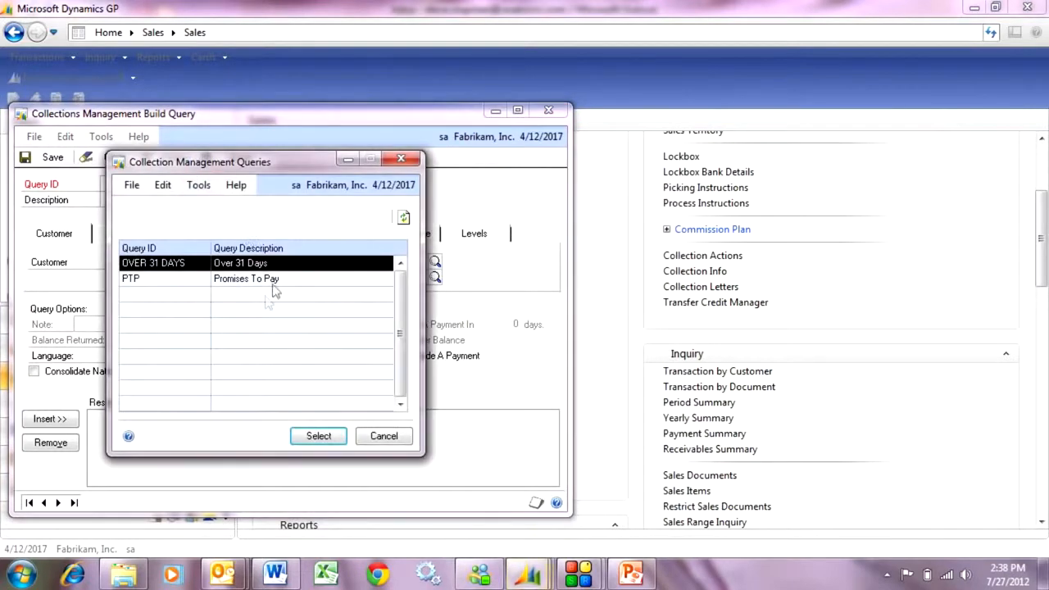
double_click(164, 263)
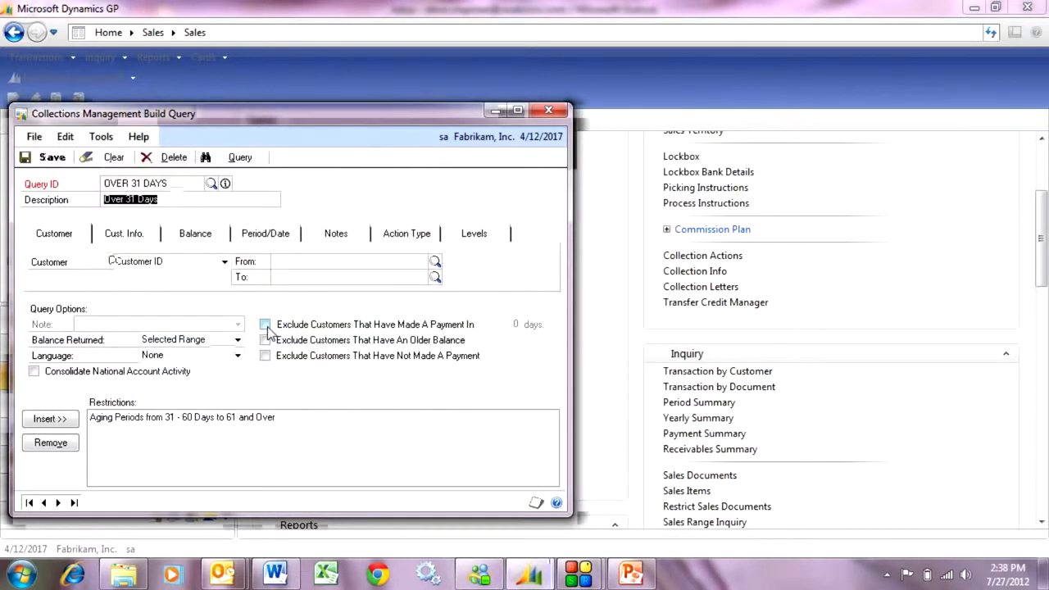
left_click(240, 157)
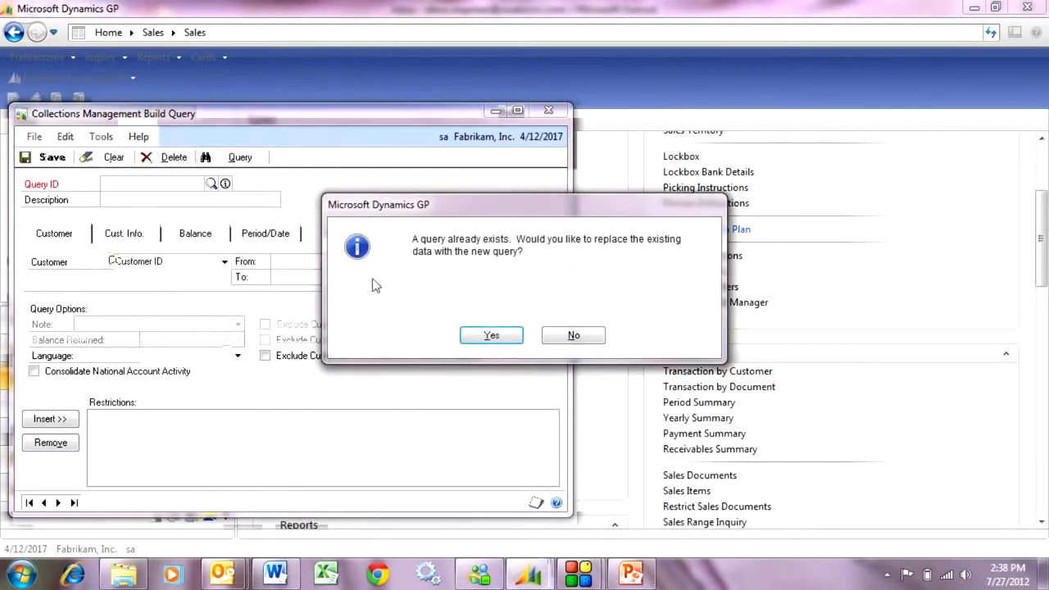
left_click(478, 340)
left_click(517, 336)
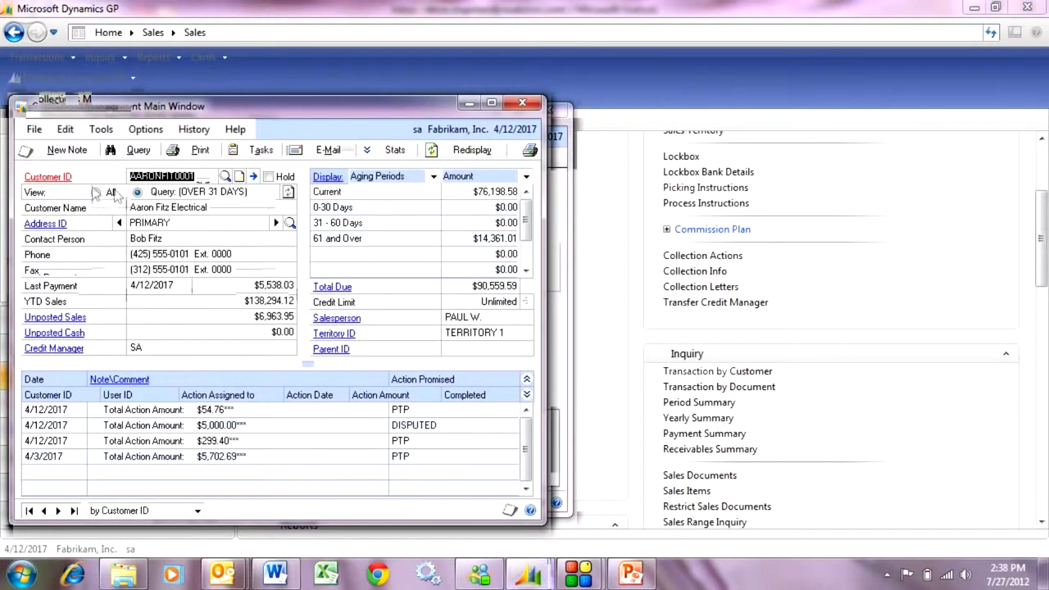
left_click(57, 510)
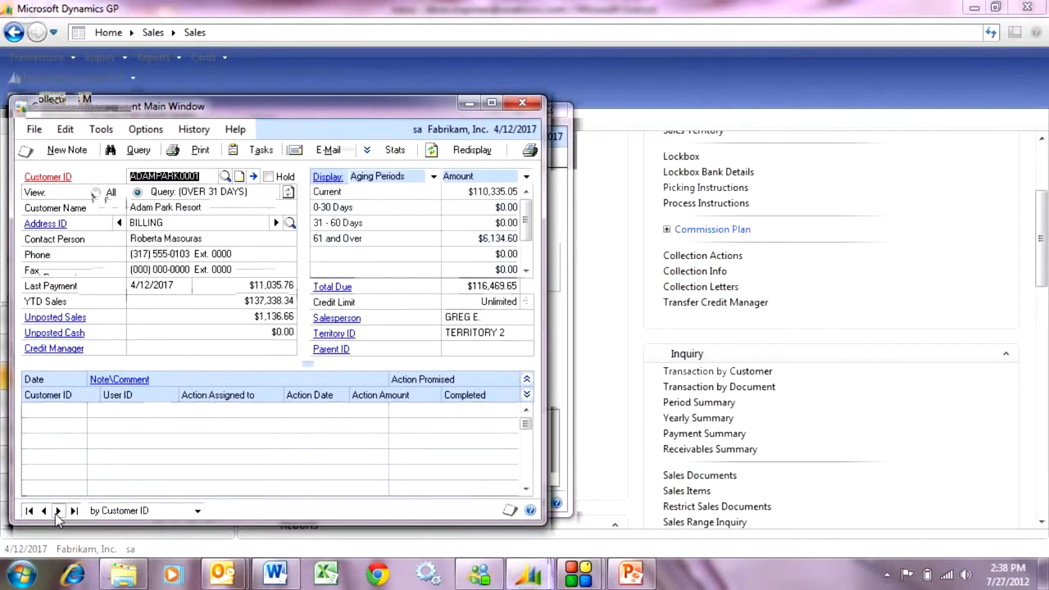
left_click(57, 511)
left_click(57, 510)
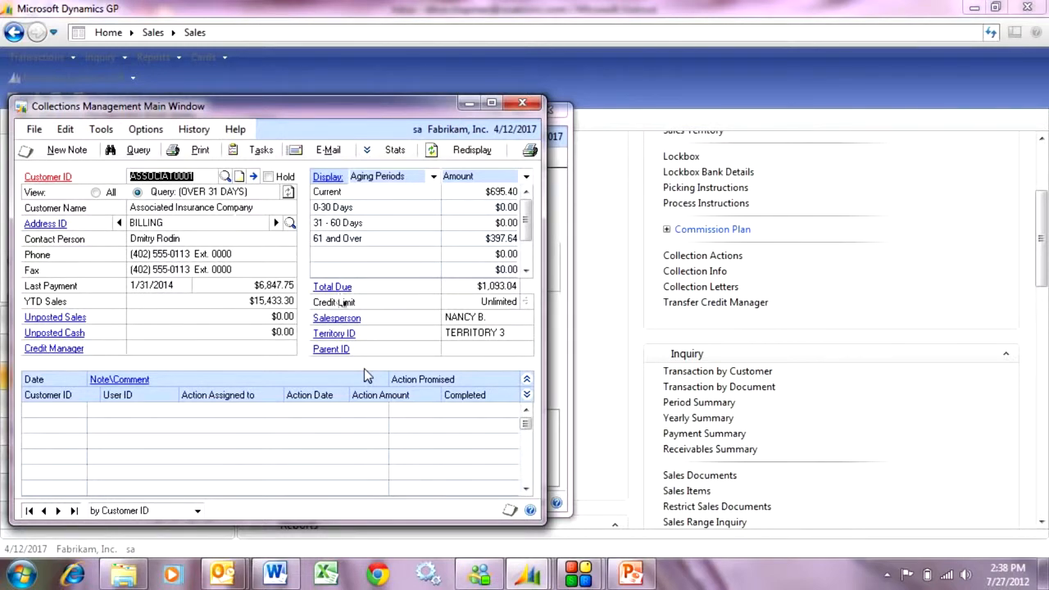
- Clear the loaded query definition and start a new collections query with the ID OVER 60
left_click(134, 151)
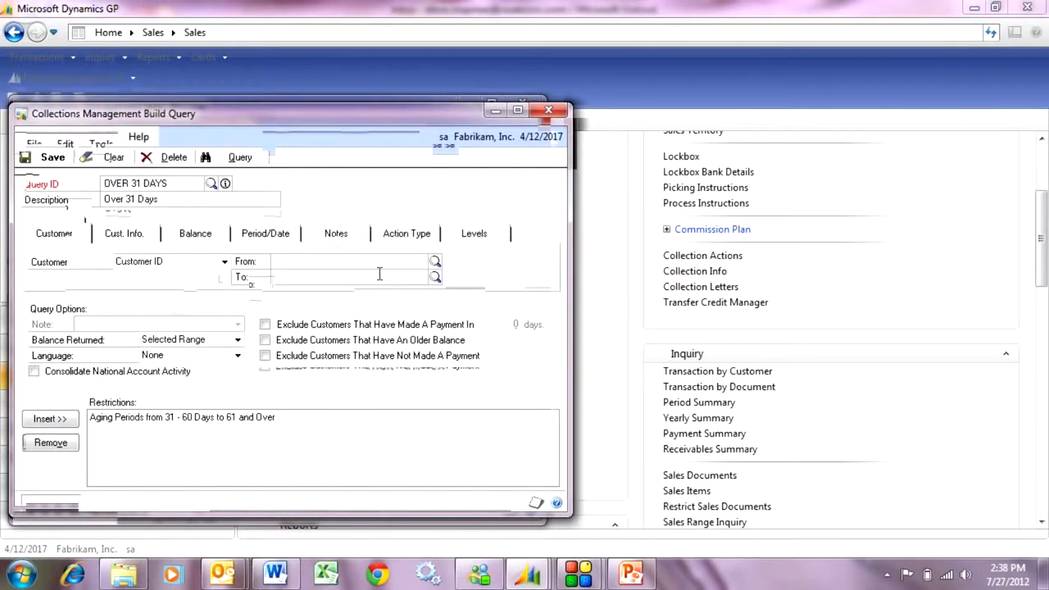
left_click(106, 156)
type("OVER")
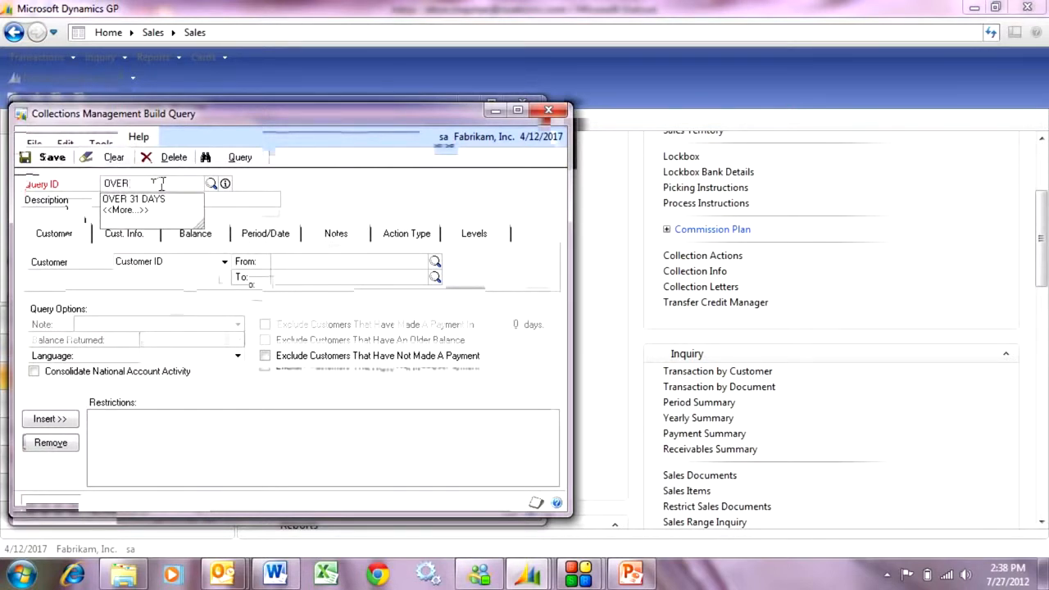
type(" 60")
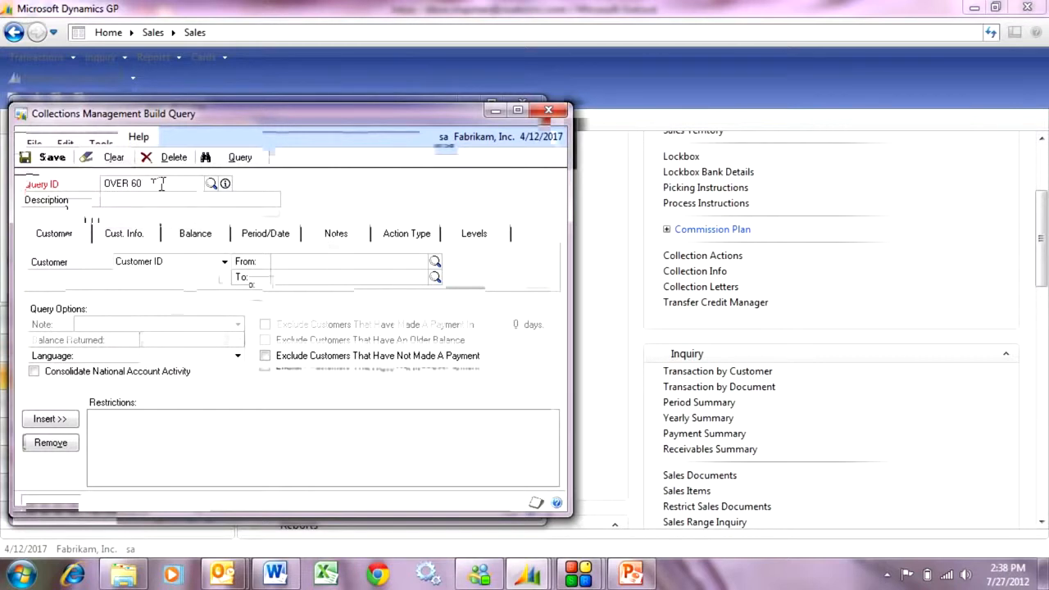
key("Tab")
- Add a restriction on aging periods from 61 and Over to 61 and Over, and save the OVER 60 query
left_click(268, 234)
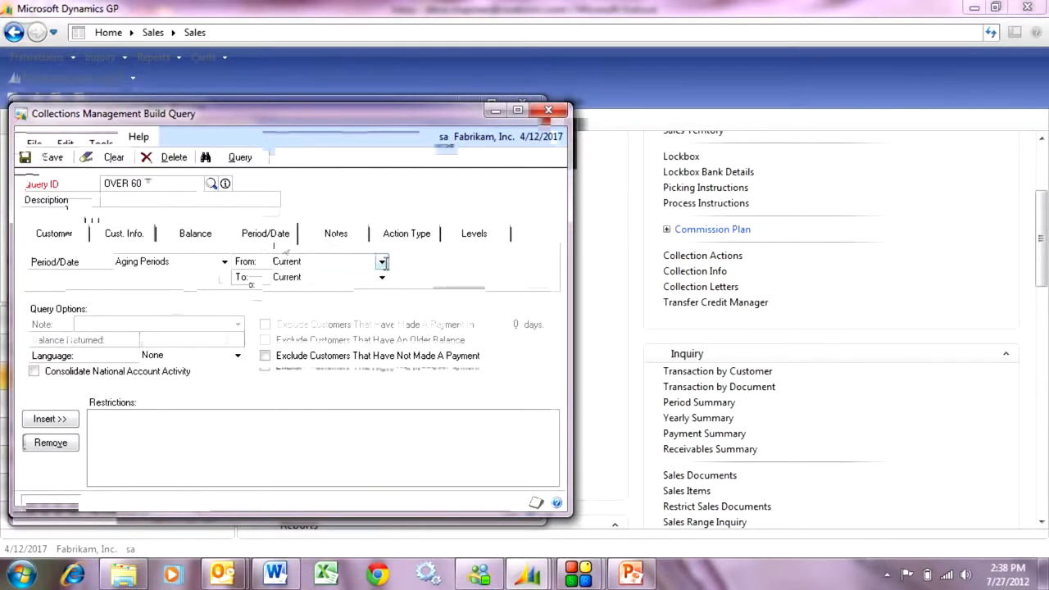
left_click(382, 261)
left_click(336, 311)
left_click(382, 277)
left_click(344, 326)
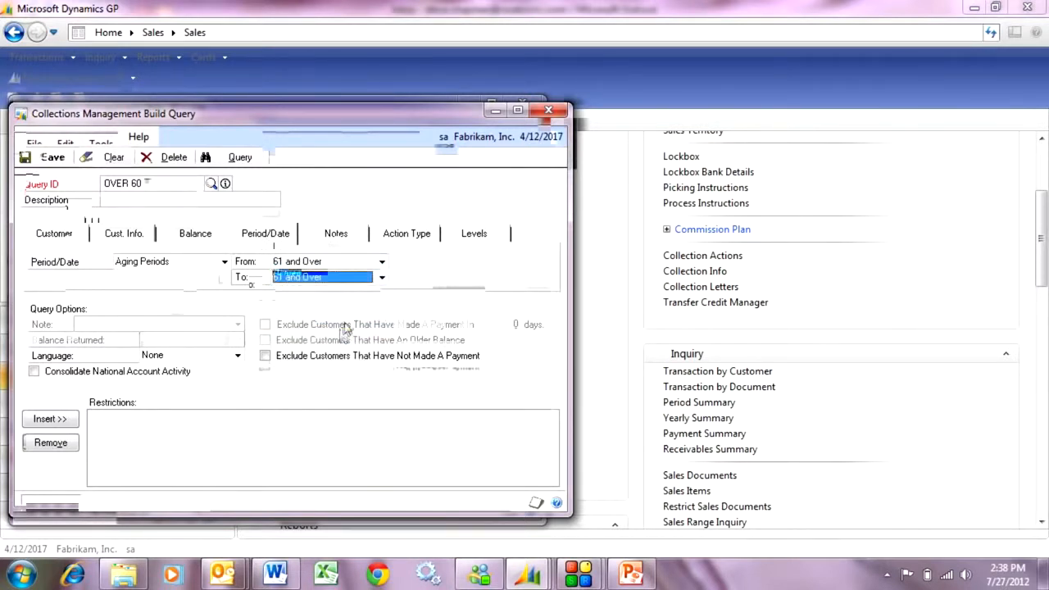
left_click(49, 419)
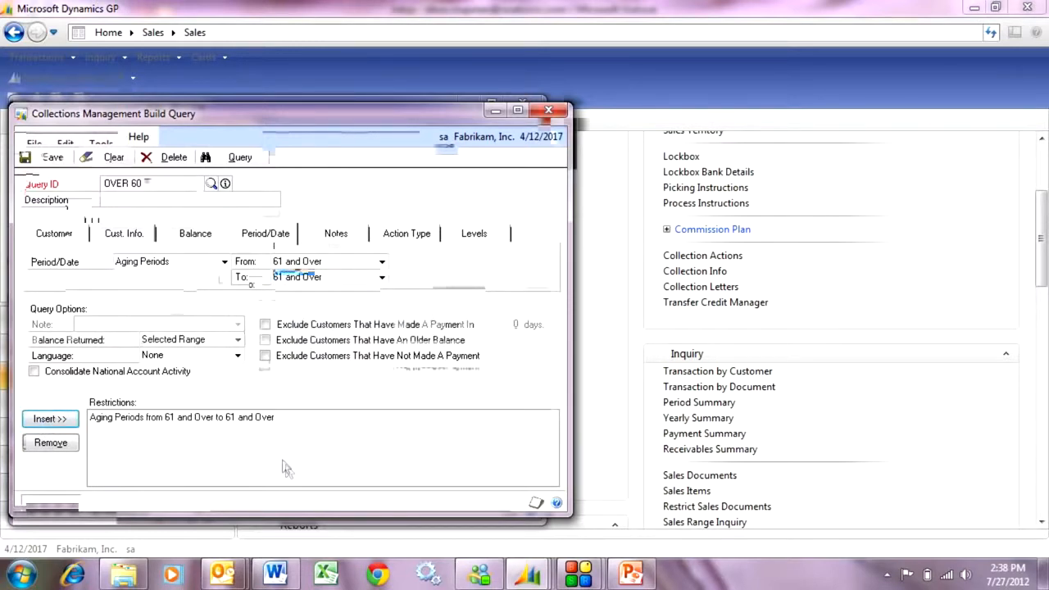
left_click(48, 157)
- Run the saved OVER 60 query, replacing the existing query data, and browse the returned customers up to Associated Insurance Company
left_click(211, 183)
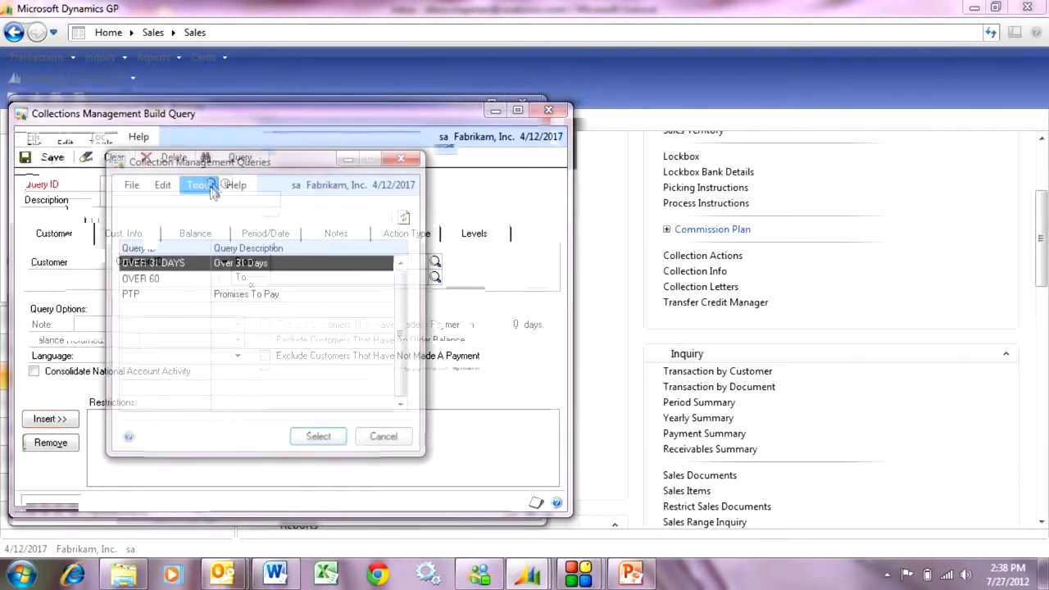
left_click(181, 280)
double_click(182, 281)
left_click(241, 158)
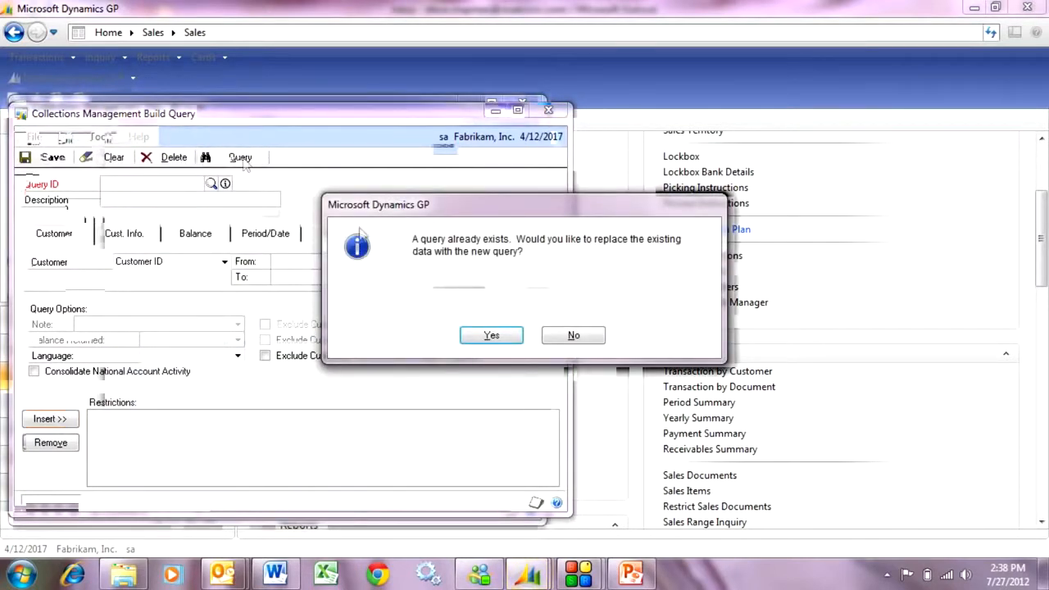
left_click(468, 337)
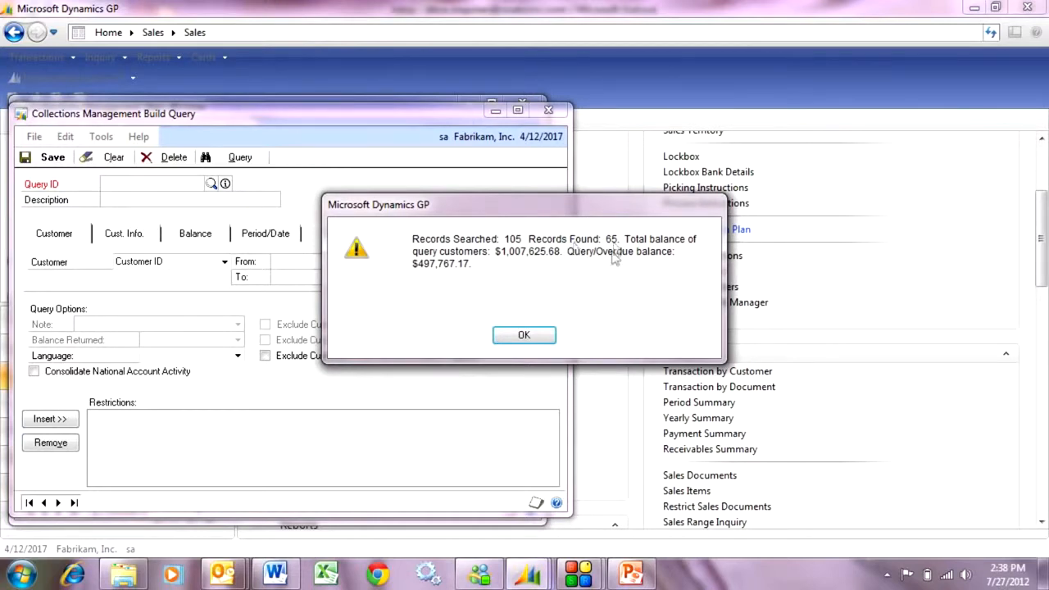
left_click(533, 338)
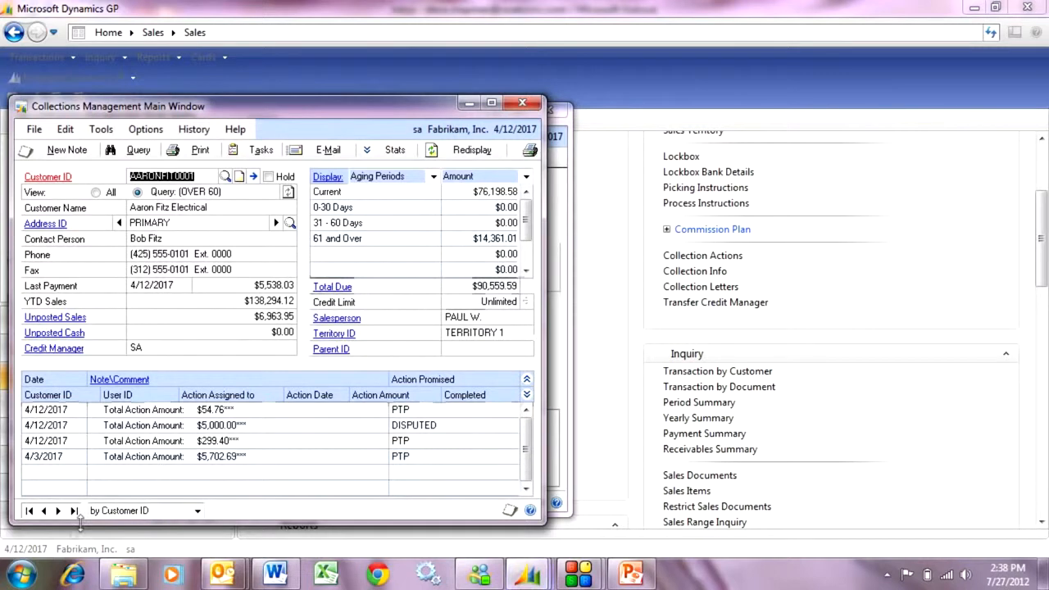
left_click(58, 510)
left_click(58, 511)
left_click(58, 510)
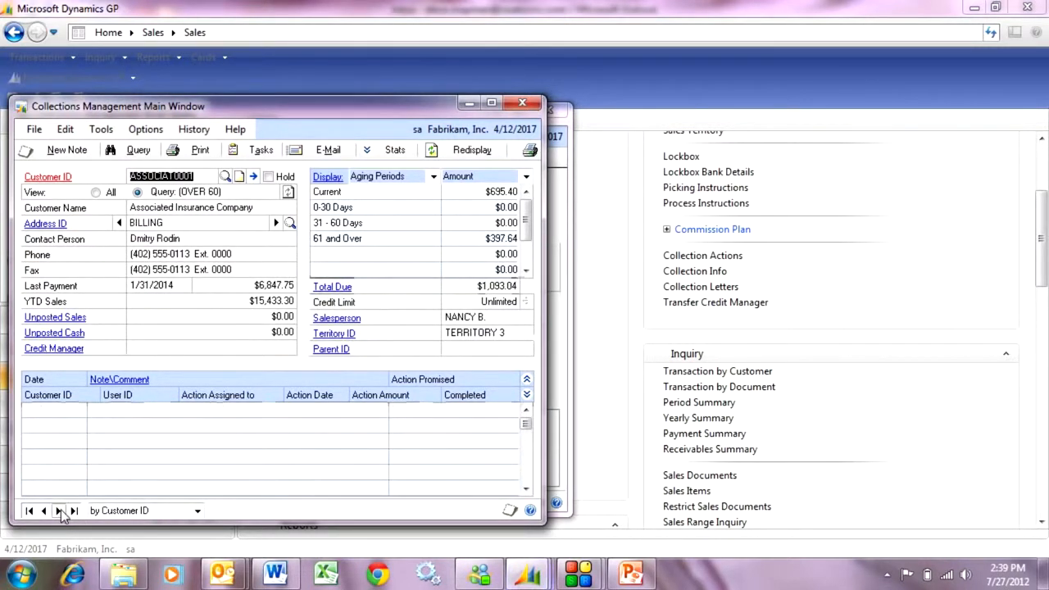